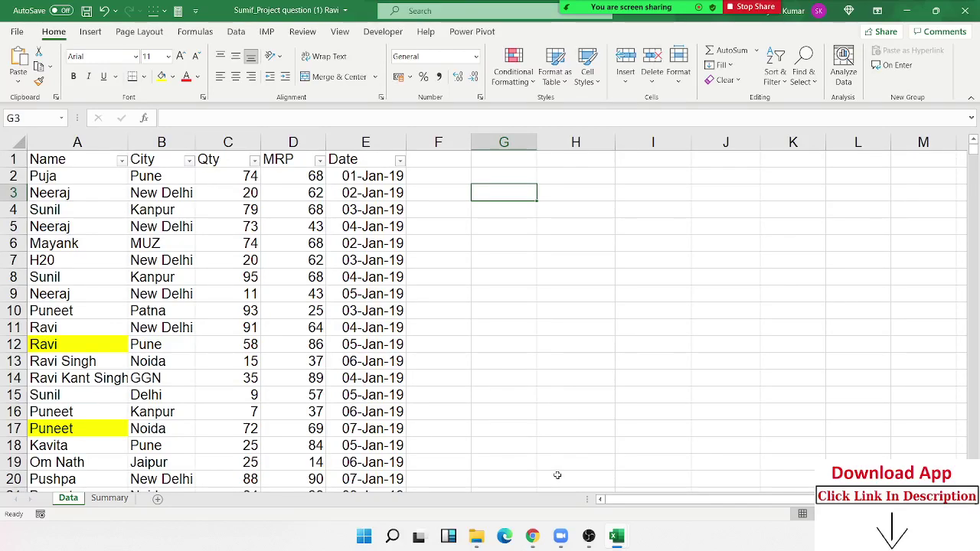
- Enter =SUM(C:C) in G3 to total the whole Qty column, 172004
{"action": "left_click", "coordinate": [576, 23]}
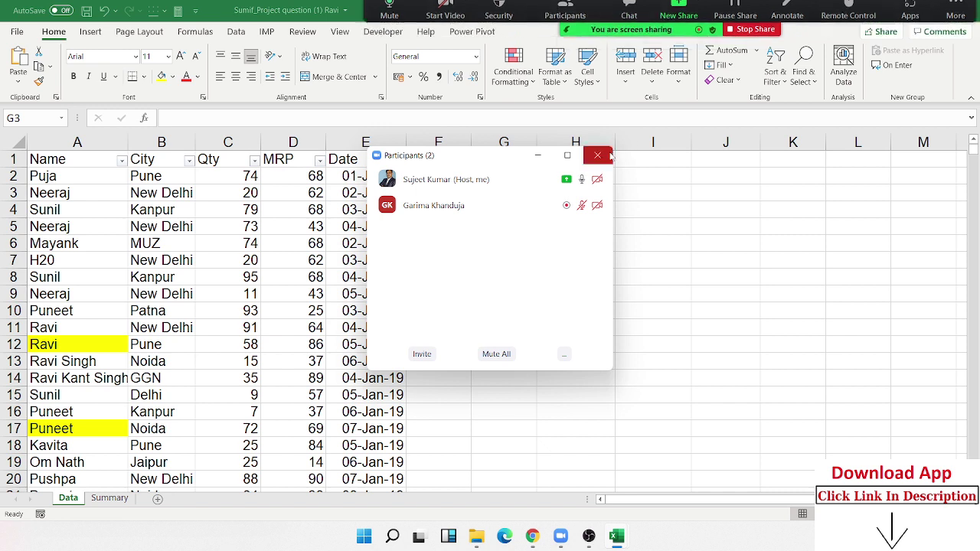
{"action": "left_click", "coordinate": [598, 155]}
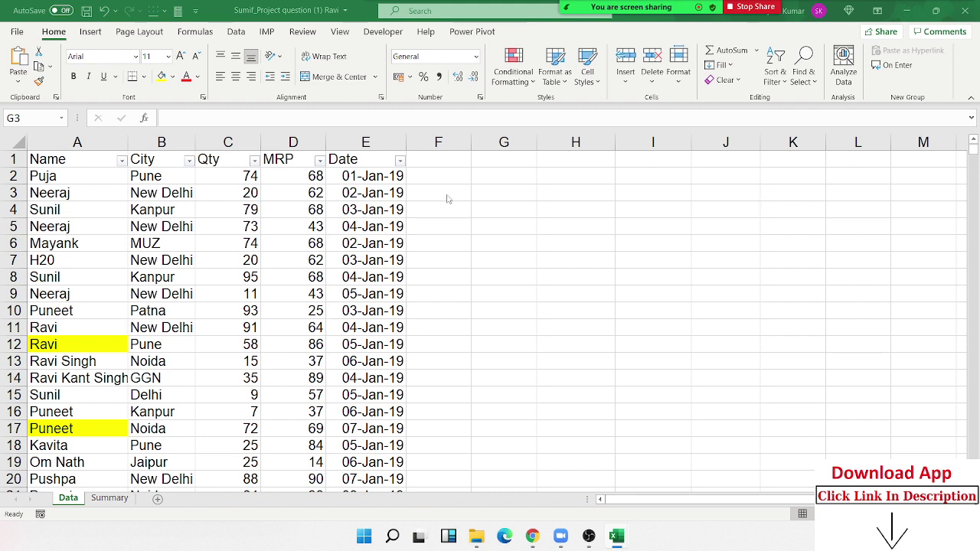
{"action": "left_click", "coordinate": [490, 197]}
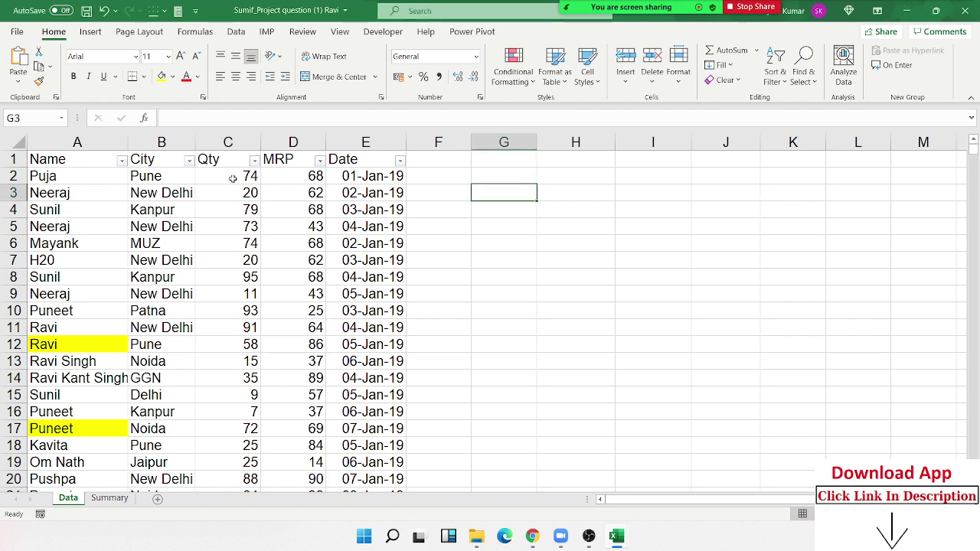
{"action": "left_click", "coordinate": [97, 146]}
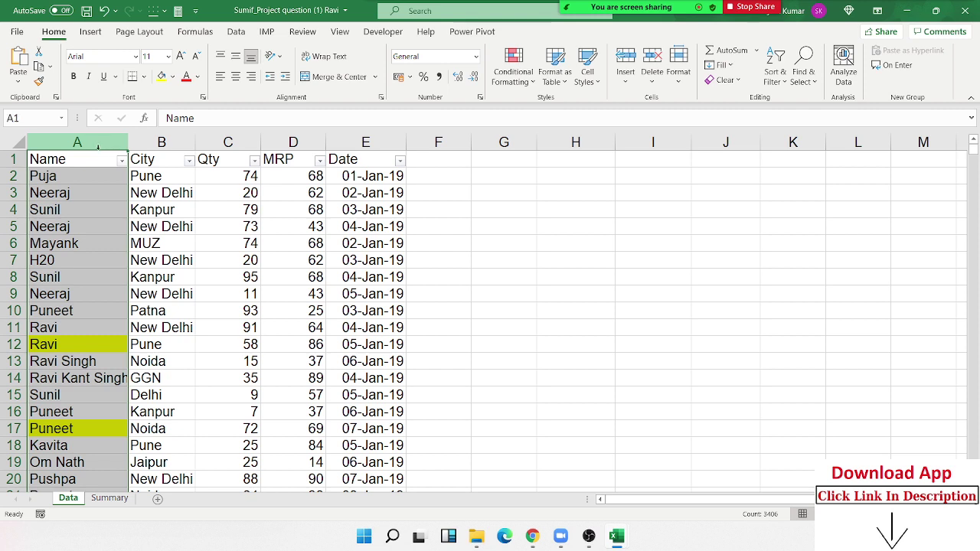
{"action": "left_click", "coordinate": [484, 200]}
{"action": "type", "text": "="}
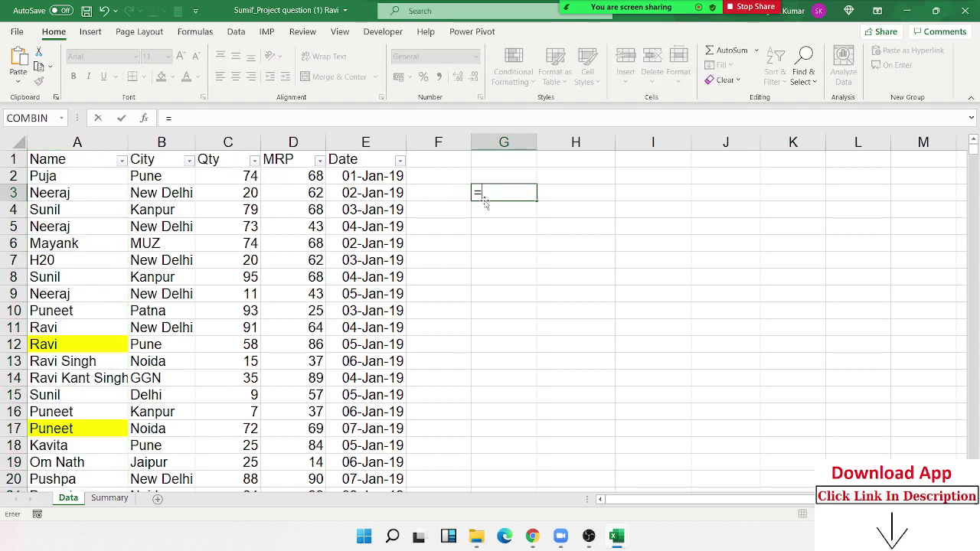
{"action": "type", "text": "sum("}
{"action": "key", "text": "Left"}
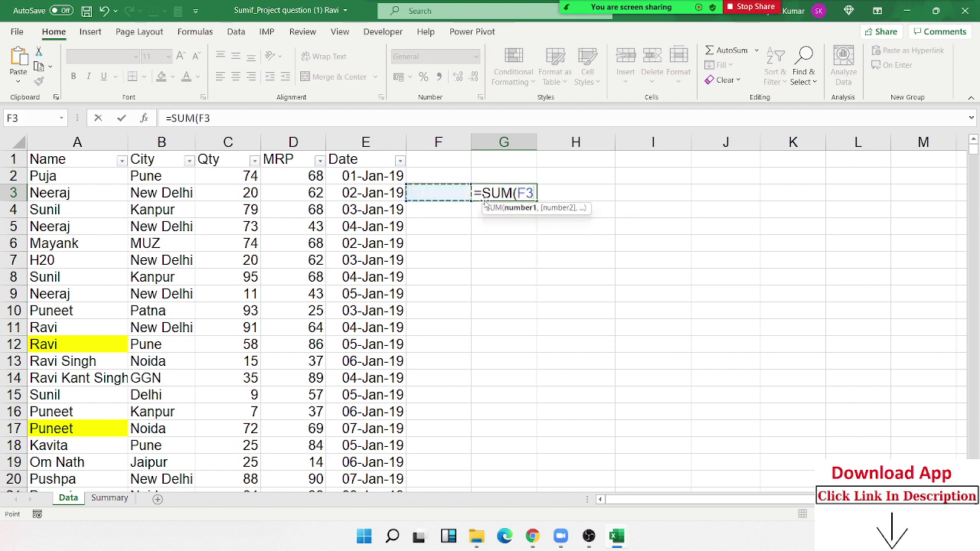
{"action": "key", "text": "Left"}
{"action": "key", "text": "Left"}
{"action": "key", "text": "Left"}
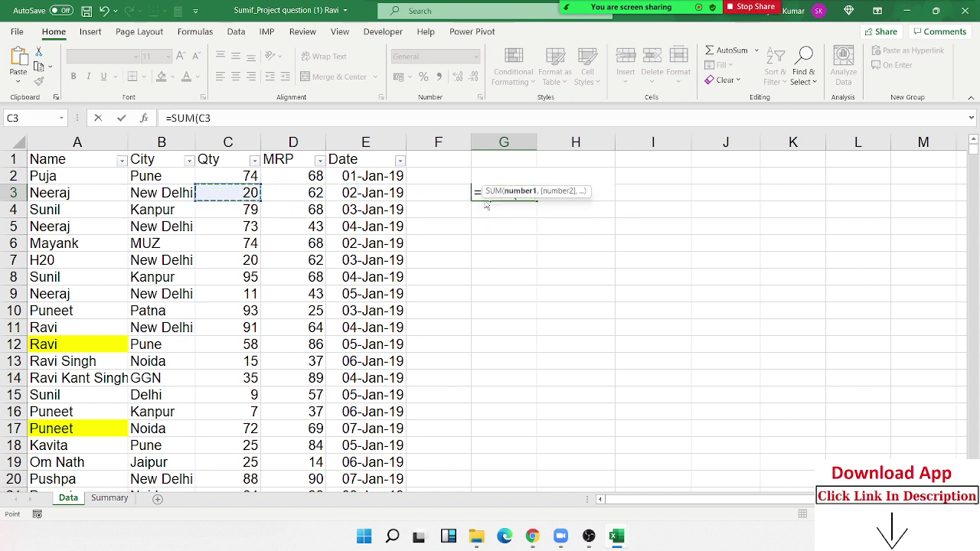
{"action": "key", "text": "ctrl+space"}
{"action": "key", "text": "Return"}
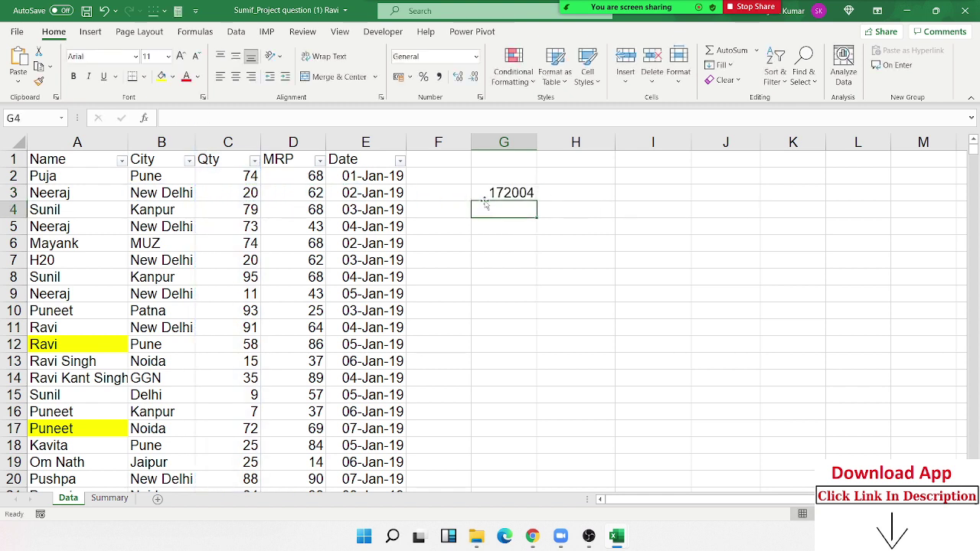
- Type the name Puja into cell H6
{"action": "left_click", "coordinate": [559, 238]}
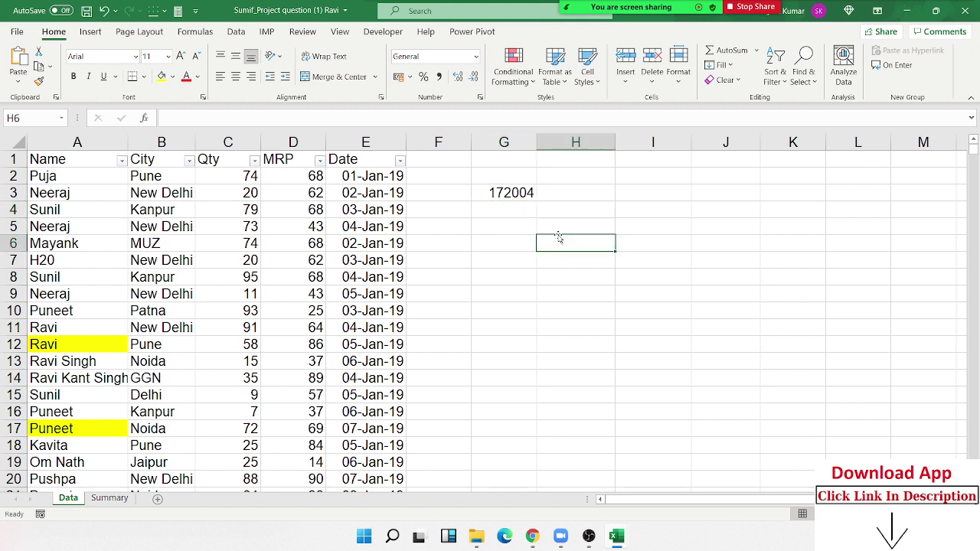
{"action": "type", "text": "Puj"}
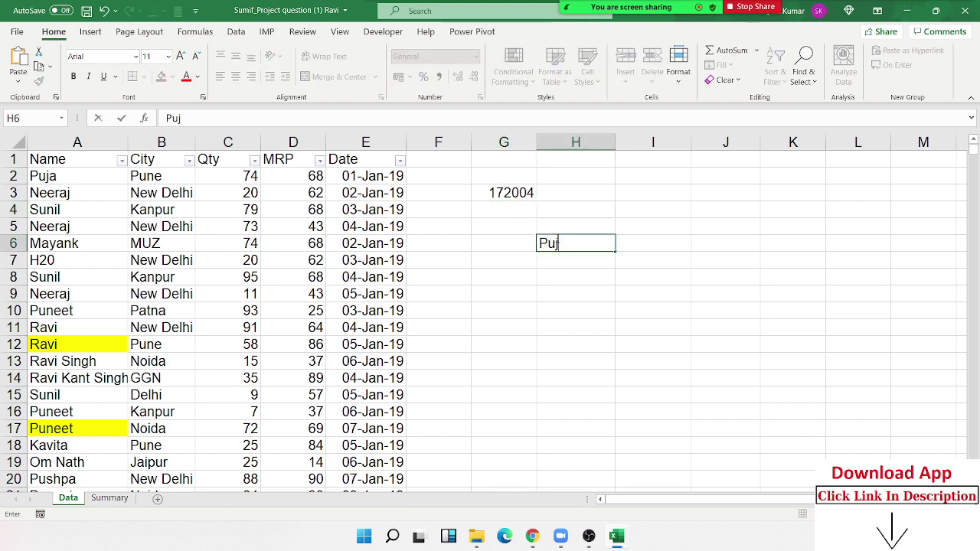
{"action": "type", "text": "as"}
{"action": "key", "text": "BackSpace"}
{"action": "key", "text": "Return"}
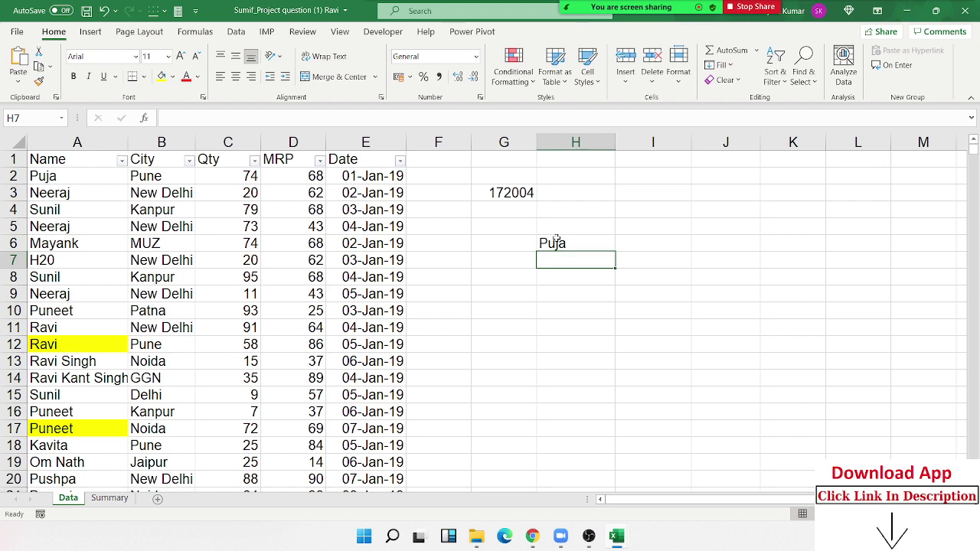
{"action": "key", "text": "Right"}
{"action": "key", "text": "Up"}
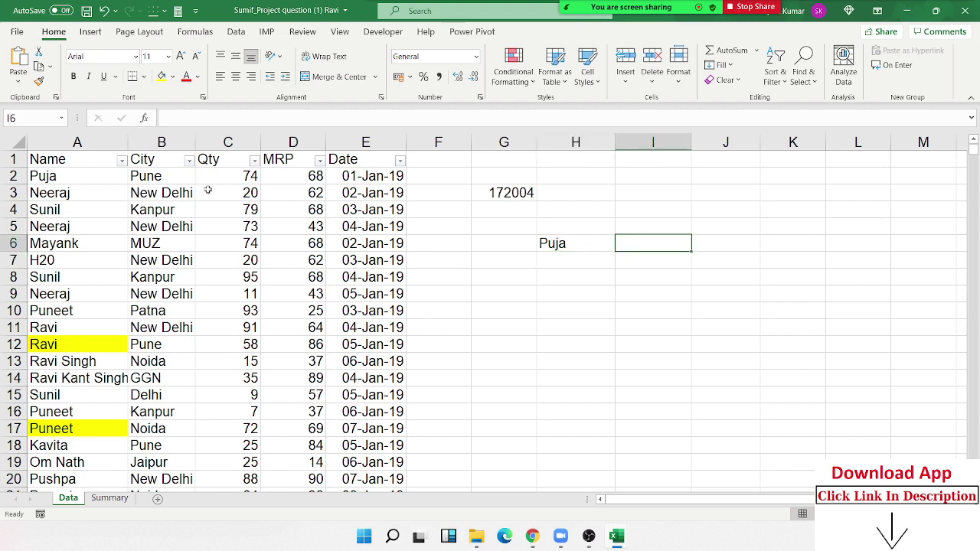
- Enter =SUMIF(A:A,H6,C:C) in I6 to total Puja's Qty, 74
{"action": "type", "text": "="}
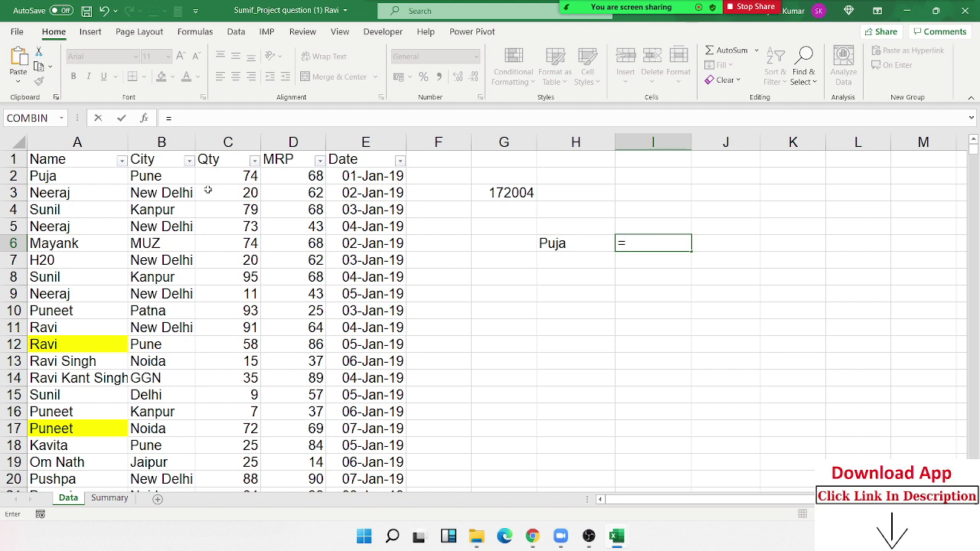
{"action": "type", "text": "sum"}
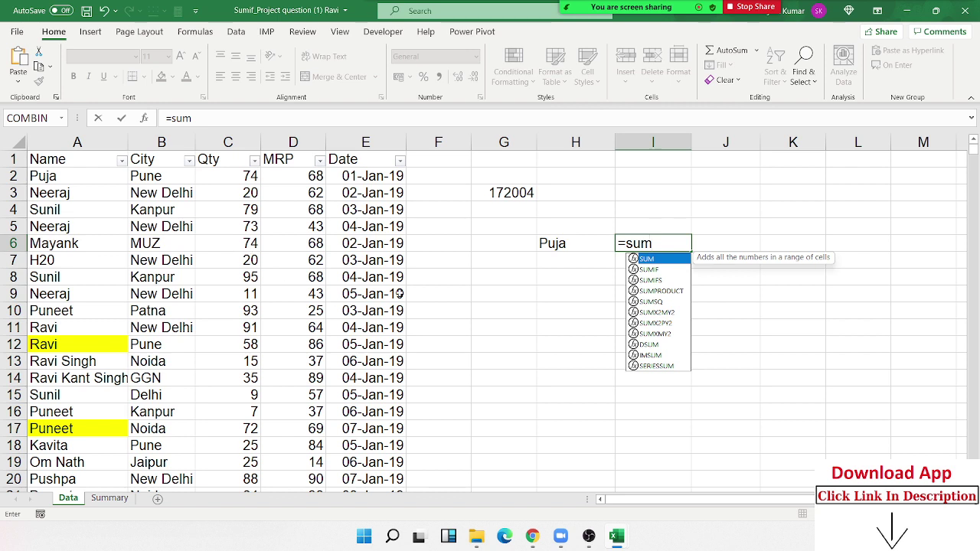
{"action": "key", "text": "Down"}
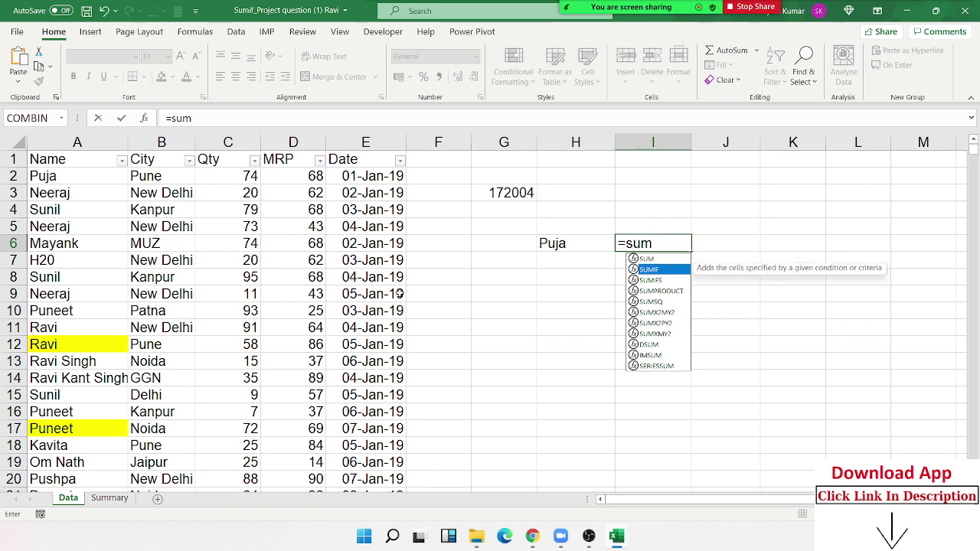
{"action": "key", "text": "Tab"}
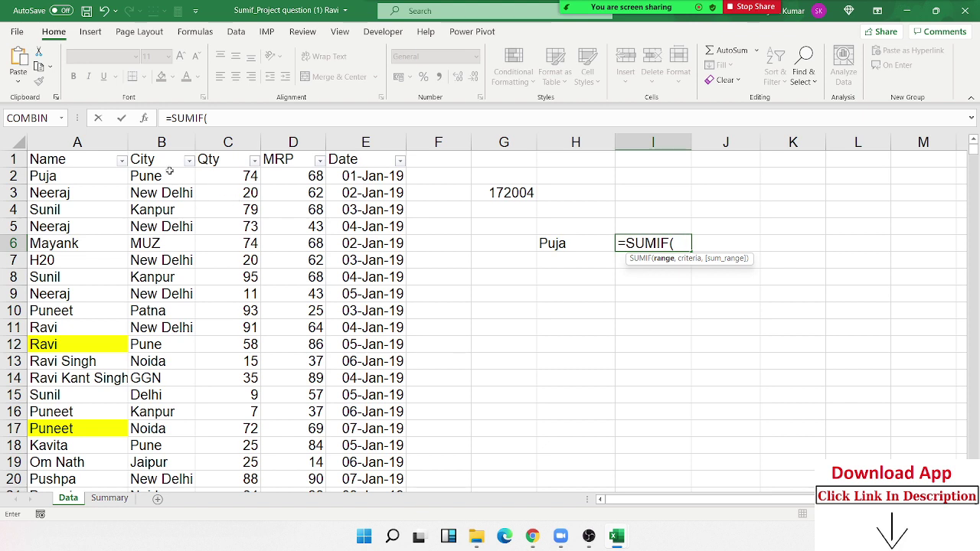
{"action": "left_click", "coordinate": [91, 145]}
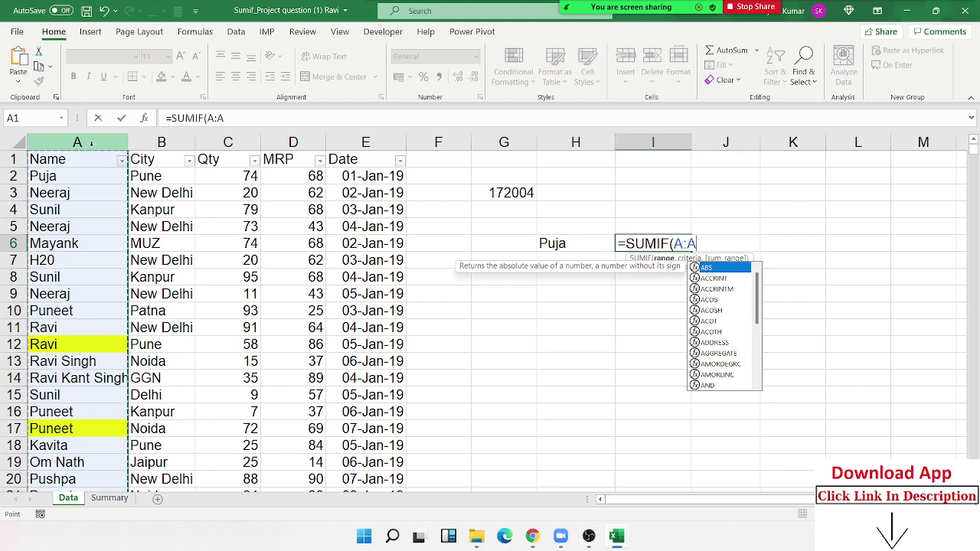
{"action": "type", "text": ","}
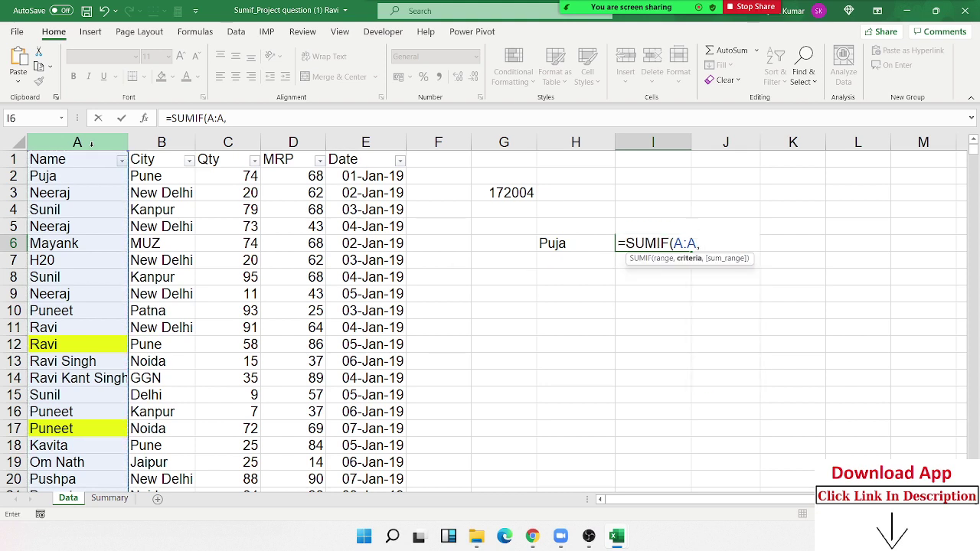
{"action": "left_click", "coordinate": [571, 252]}
{"action": "type", "text": ","}
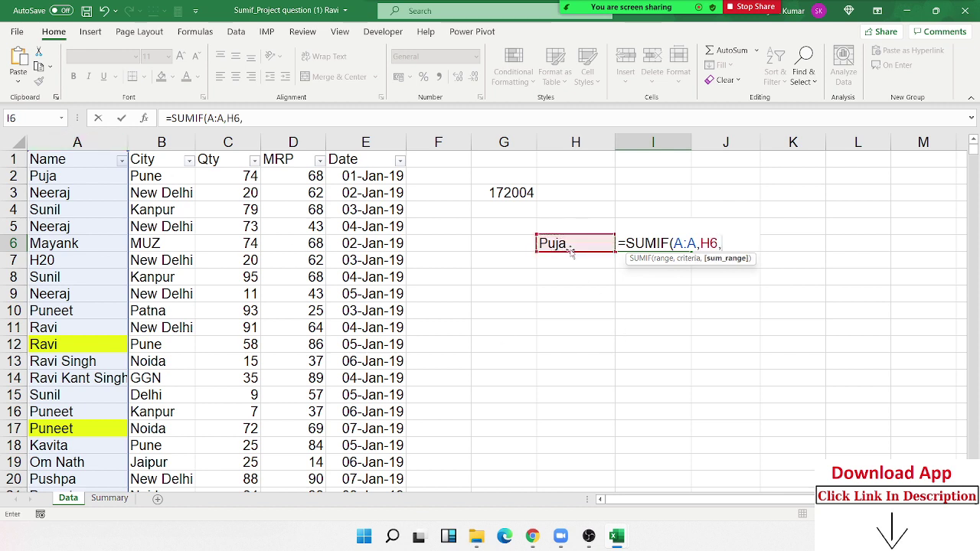
{"action": "left_click", "coordinate": [228, 145]}
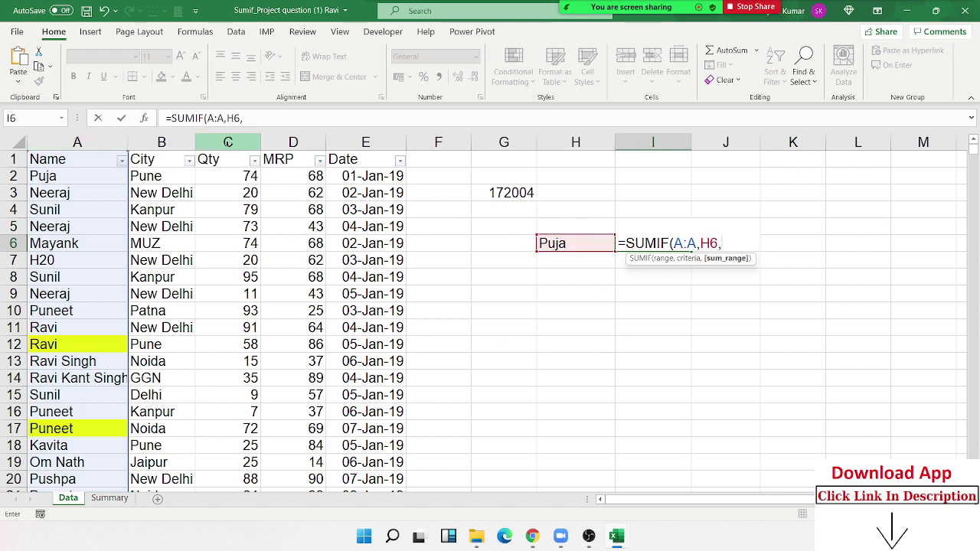
{"action": "left_click", "coordinate": [228, 145]}
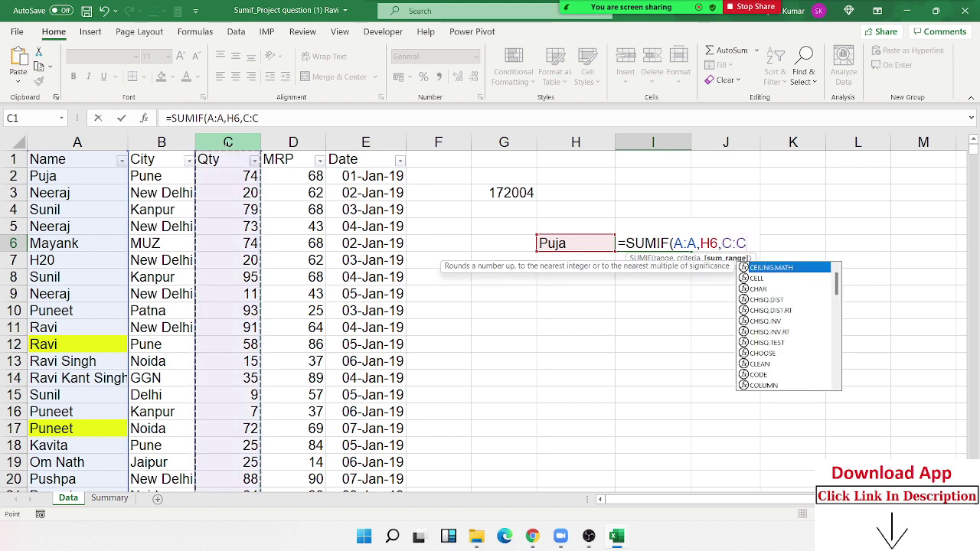
{"action": "key", "text": "Return"}
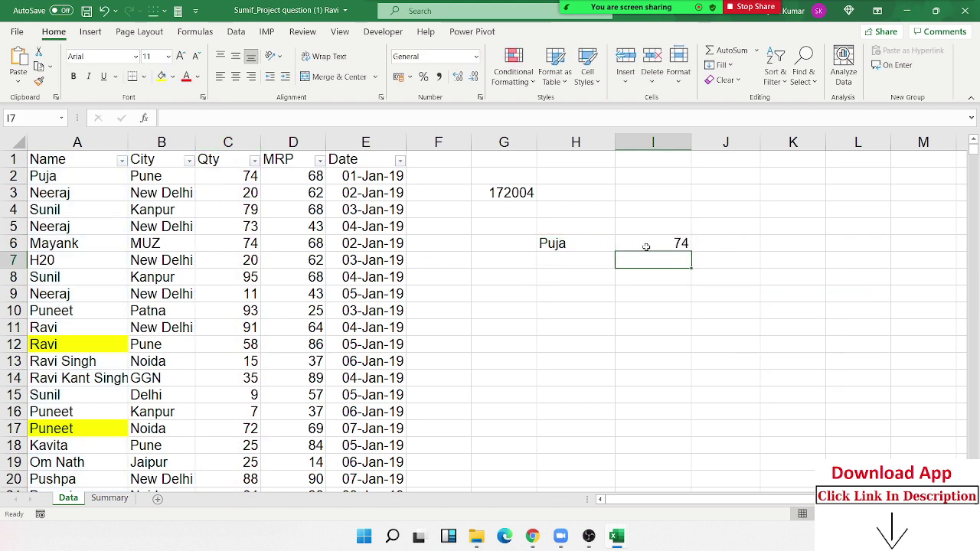
{"action": "left_click", "coordinate": [647, 245]}
- Type the name Sunil into cell H7
{"action": "left_click", "coordinate": [574, 264]}
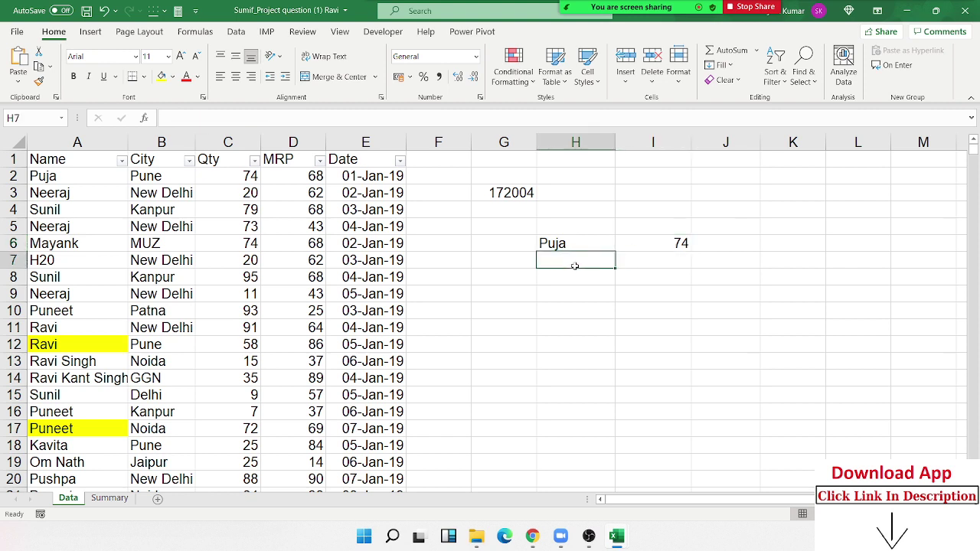
{"action": "type", "text": "Suni"}
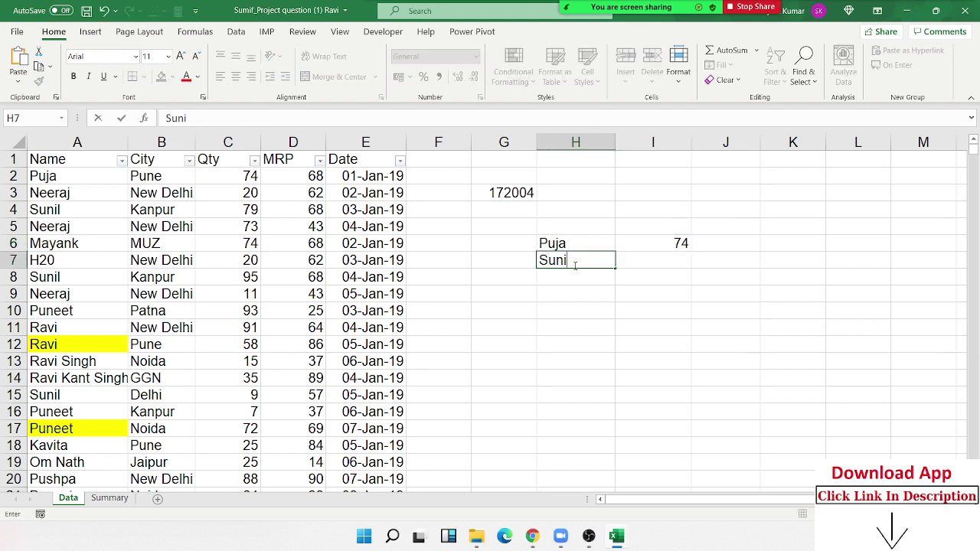
{"action": "type", "text": "l"}
{"action": "left_click", "coordinate": [661, 257]}
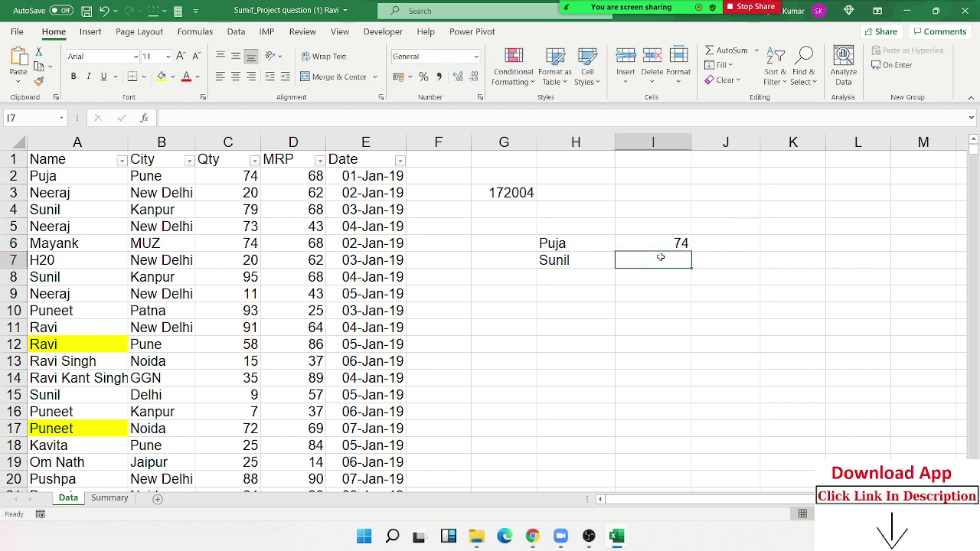
- Enter =SUMIF(A:A,H7,C:C) in I7 to total Sunil's Qty, 14817
{"action": "type", "text": "=sum"}
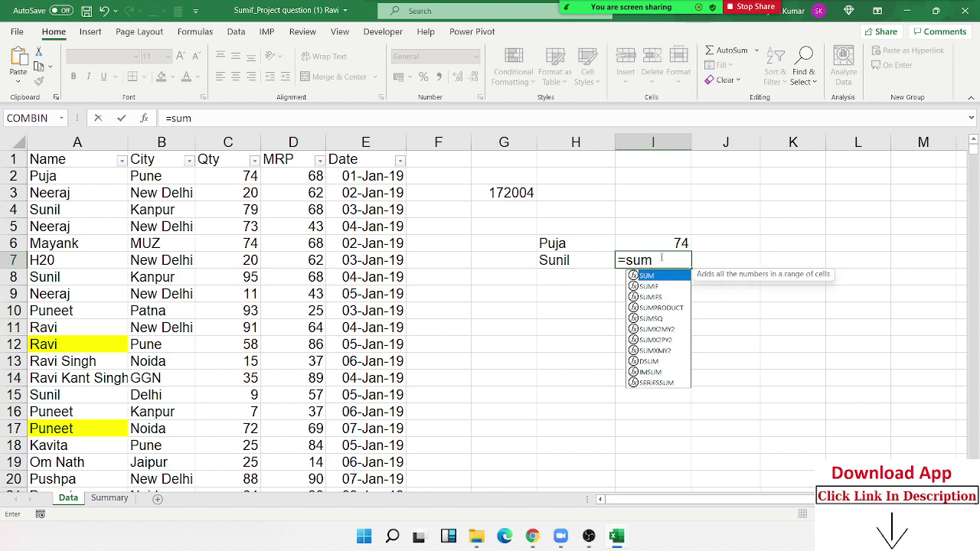
{"action": "key", "text": "Down"}
{"action": "key", "text": "Tab"}
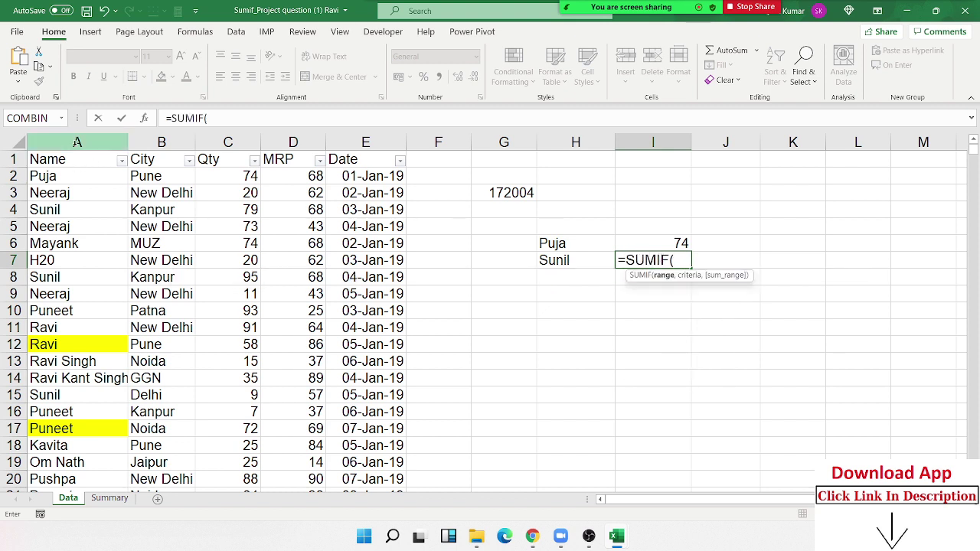
{"action": "left_click", "coordinate": [76, 143]}
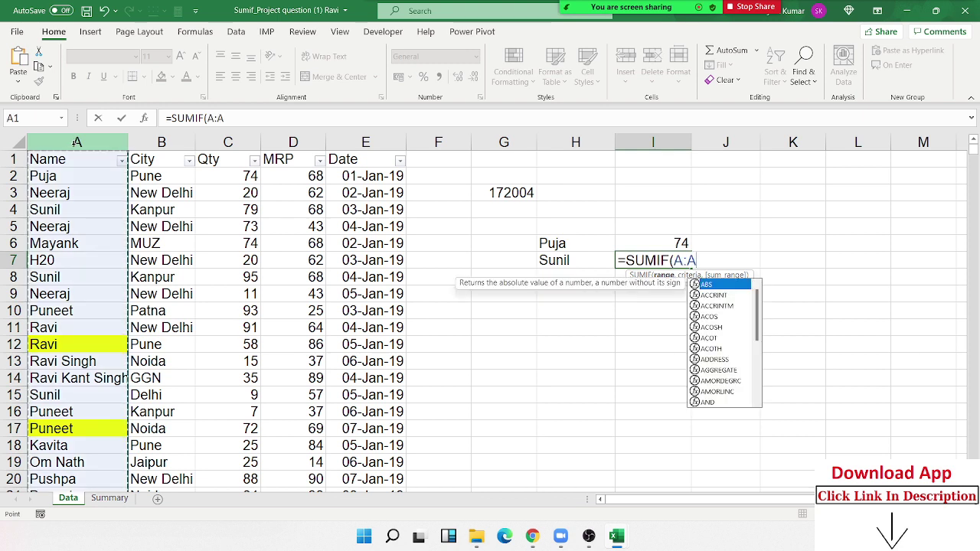
{"action": "type", "text": ","}
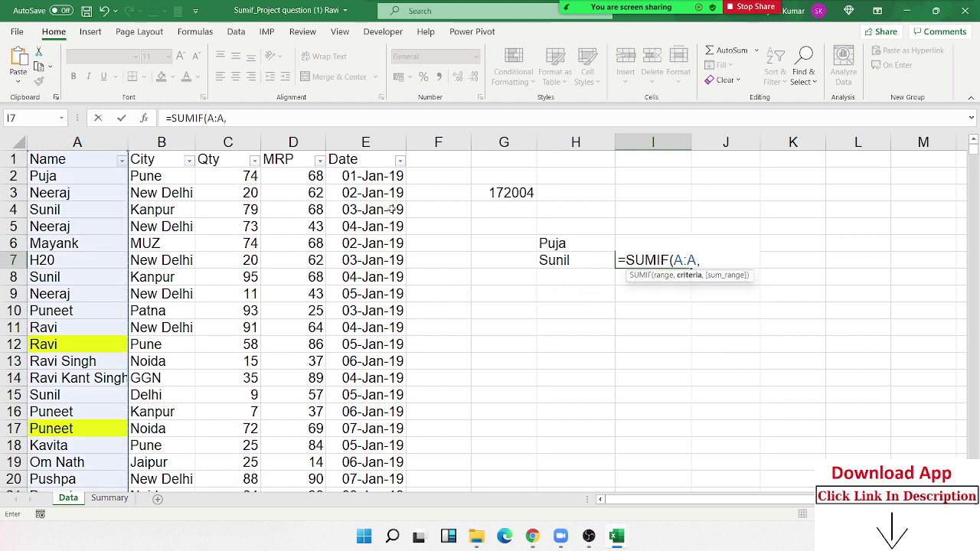
{"action": "left_click", "coordinate": [561, 267]}
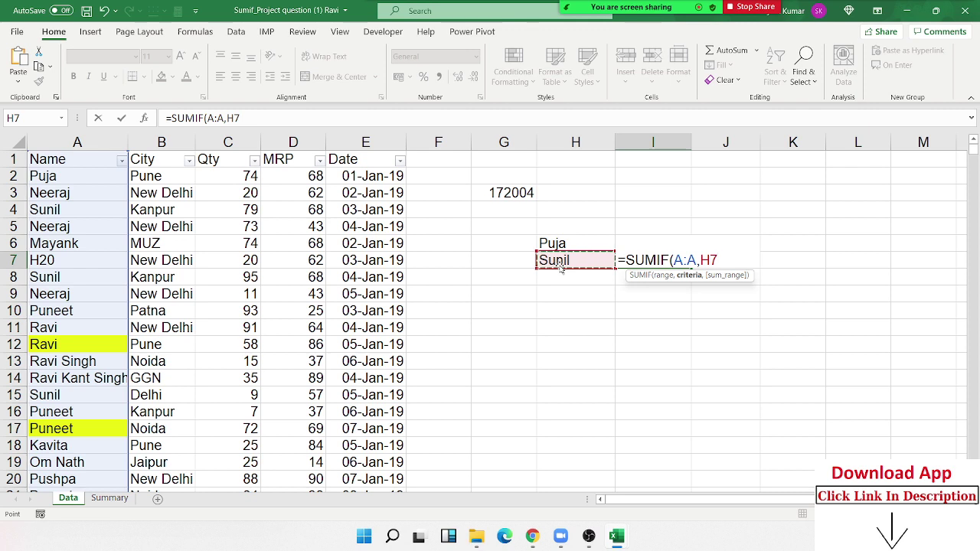
{"action": "type", "text": ","}
{"action": "left_click", "coordinate": [182, 139]}
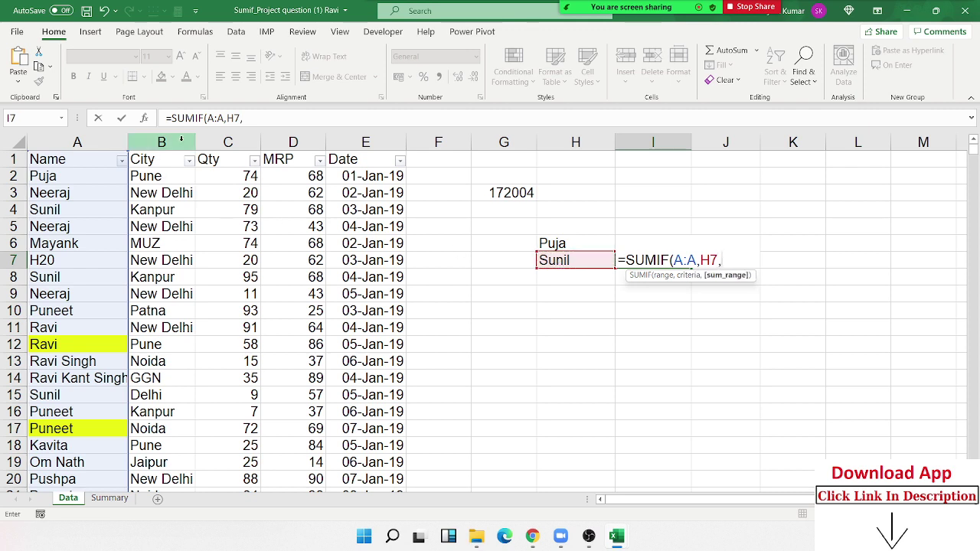
{"action": "left_click", "coordinate": [198, 140]}
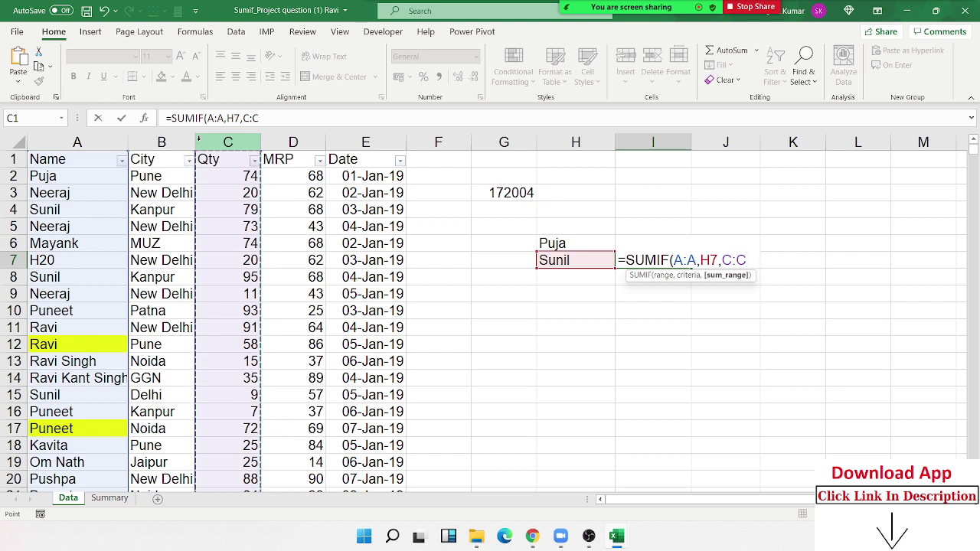
{"action": "key", "text": "Return"}
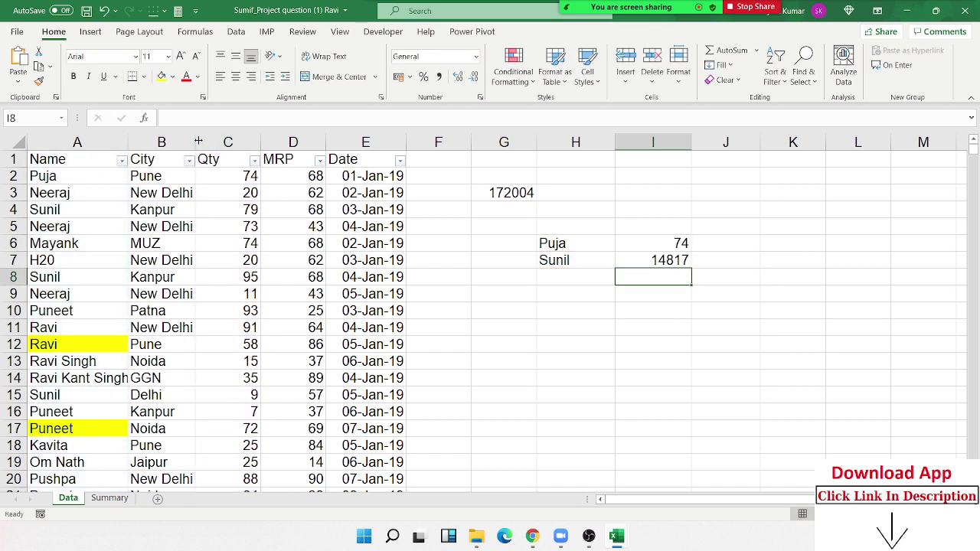
{"action": "key", "text": "Up"}
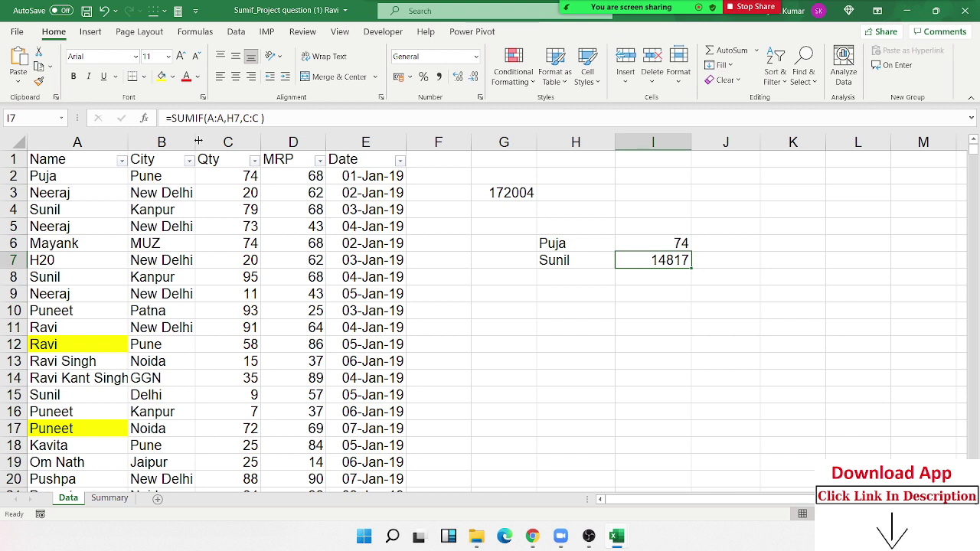
- Check the Qty column total via its header, then start editing cell G9
{"action": "key", "text": "Down"}
{"action": "key", "text": "Down"}
{"action": "key", "text": "Down"}
{"action": "key", "text": "Left"}
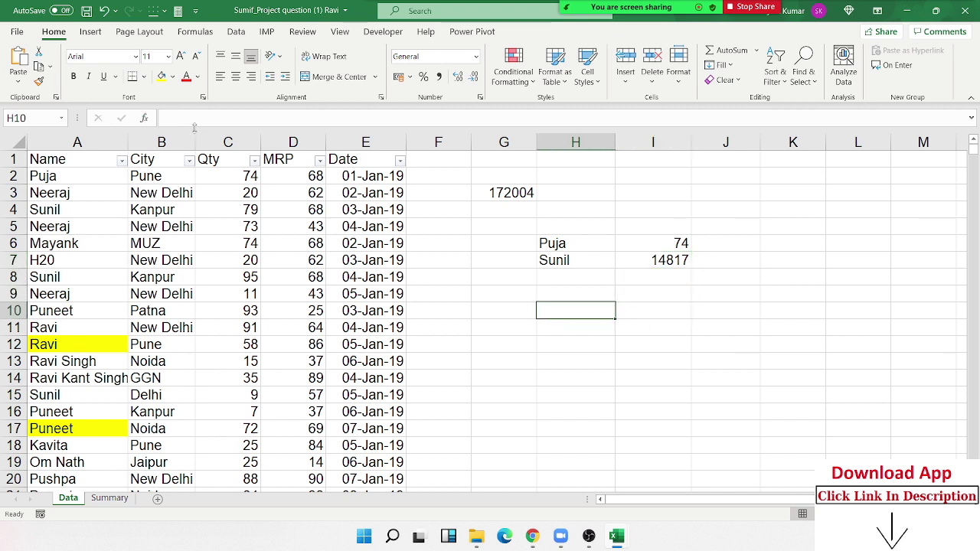
{"action": "left_click", "coordinate": [210, 142]}
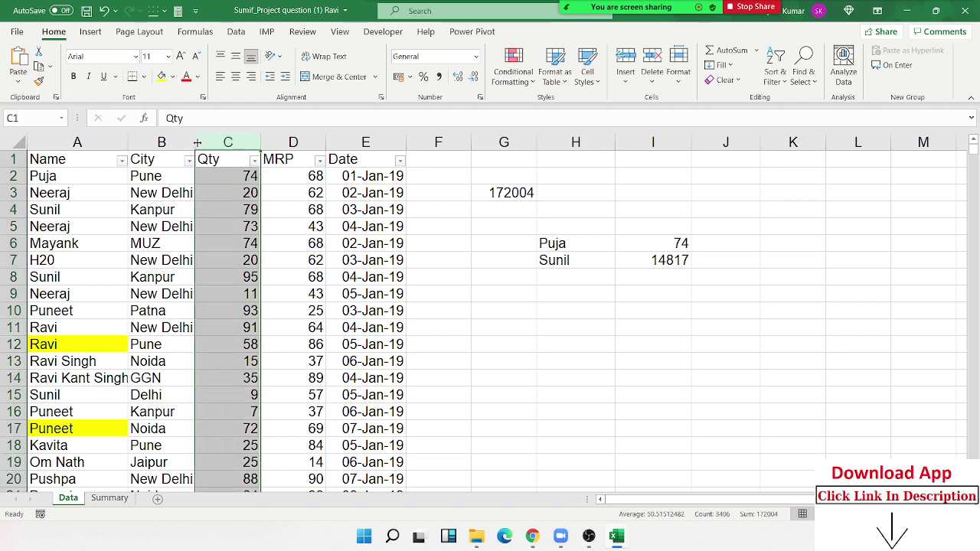
{"action": "left_click", "coordinate": [530, 301]}
{"action": "double_click", "coordinate": [536, 295]}
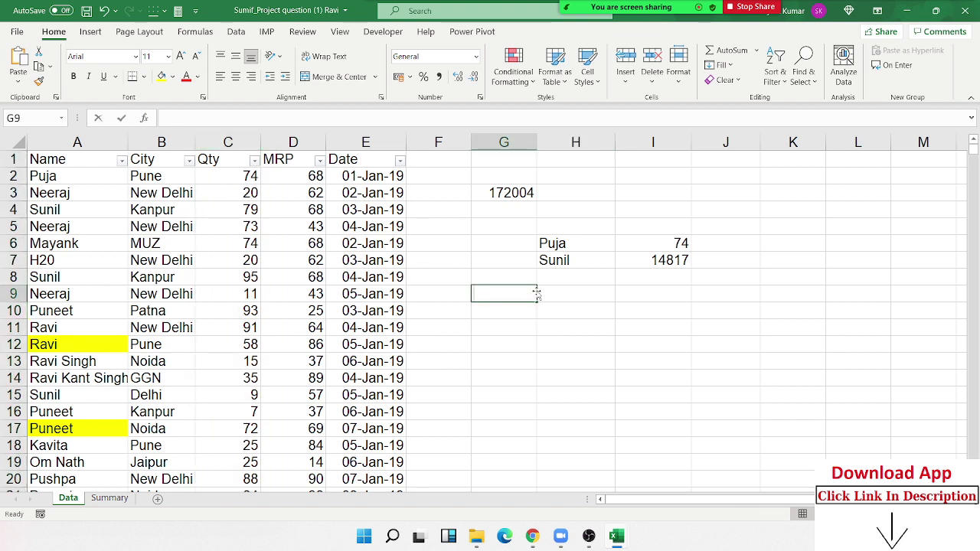
- Enter >50 in G9 and =SUMIF(C:C,G9) in H9, giving 120813
{"action": "type", "text": ">"}
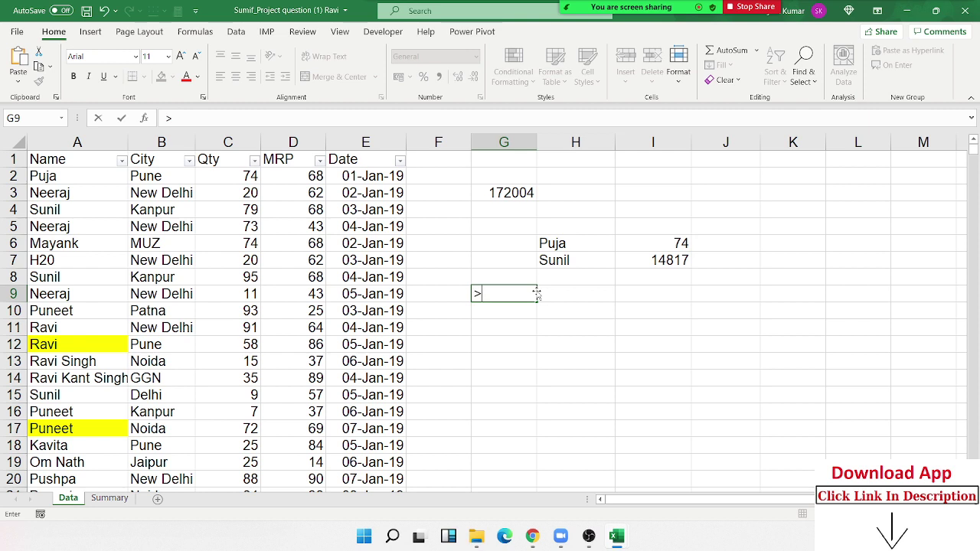
{"action": "type", "text": "50"}
{"action": "key", "text": "Tab"}
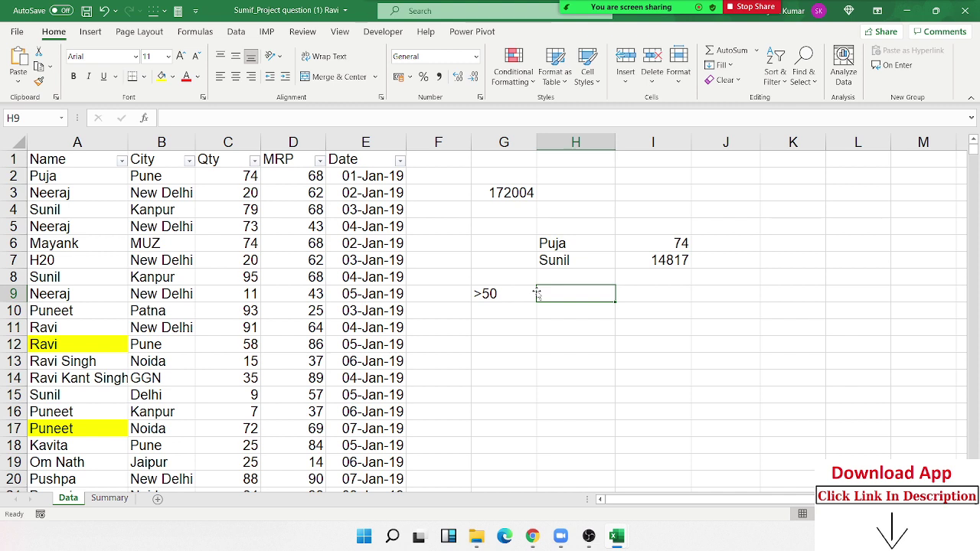
{"action": "type", "text": "=su"}
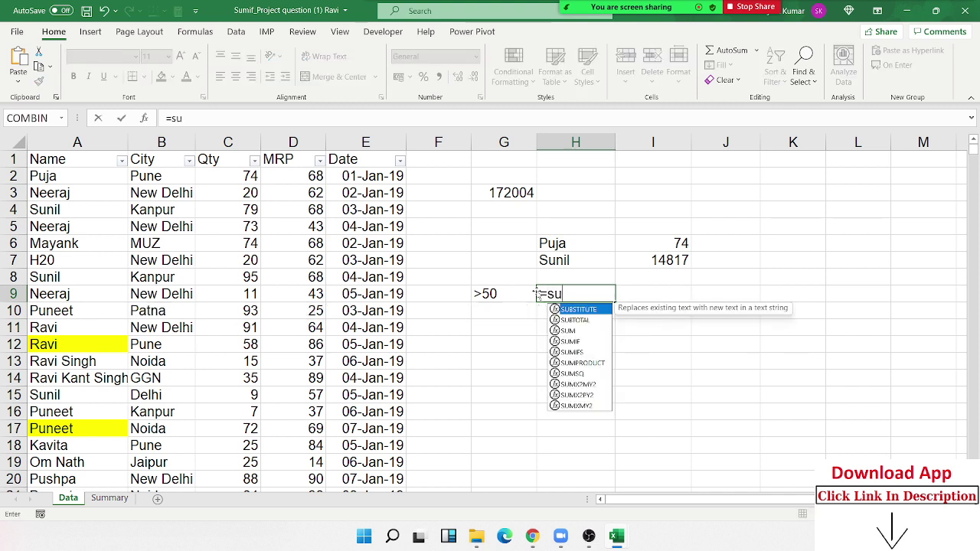
{"action": "type", "text": "m"}
{"action": "key", "text": "Down"}
{"action": "key", "text": "Down"}
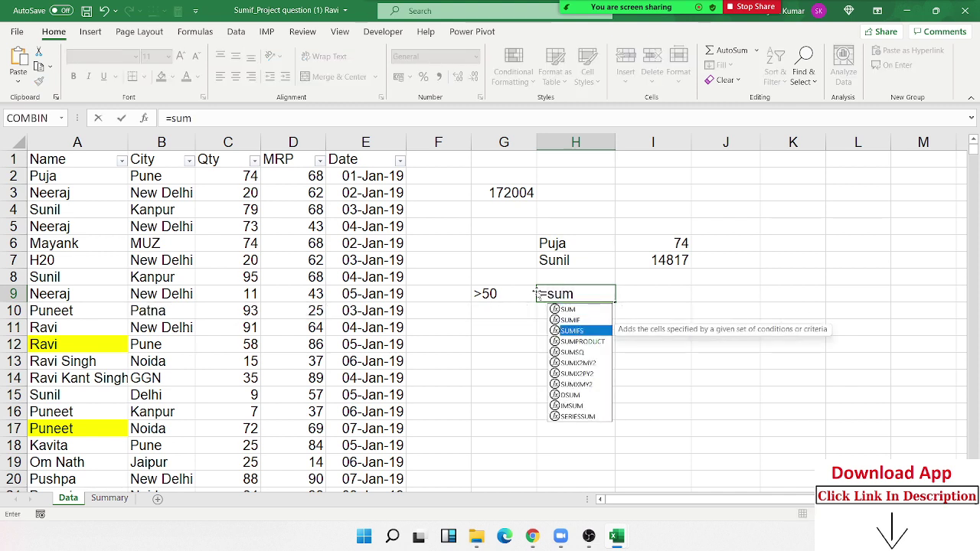
{"action": "key", "text": "Up"}
{"action": "key", "text": "Tab"}
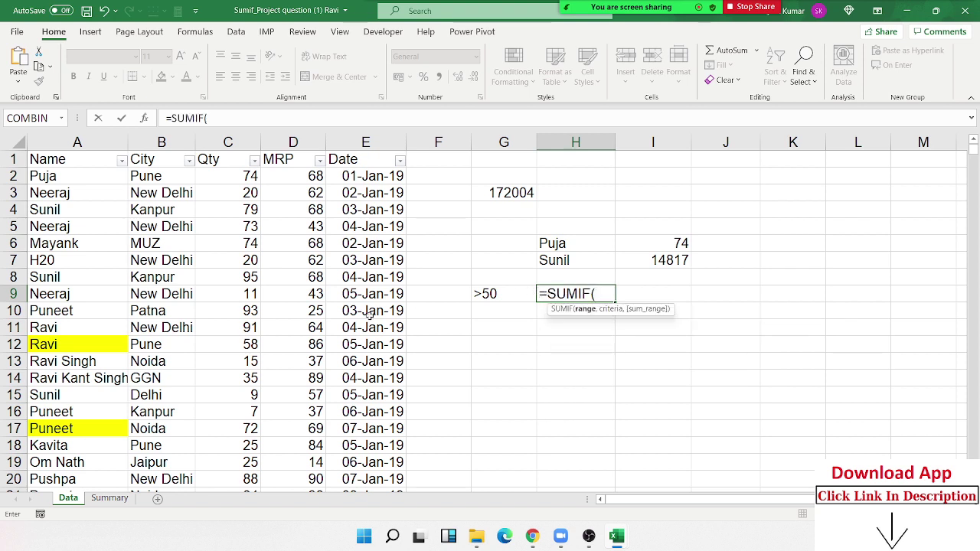
{"action": "left_click", "coordinate": [209, 144]}
{"action": "type", "text": ","}
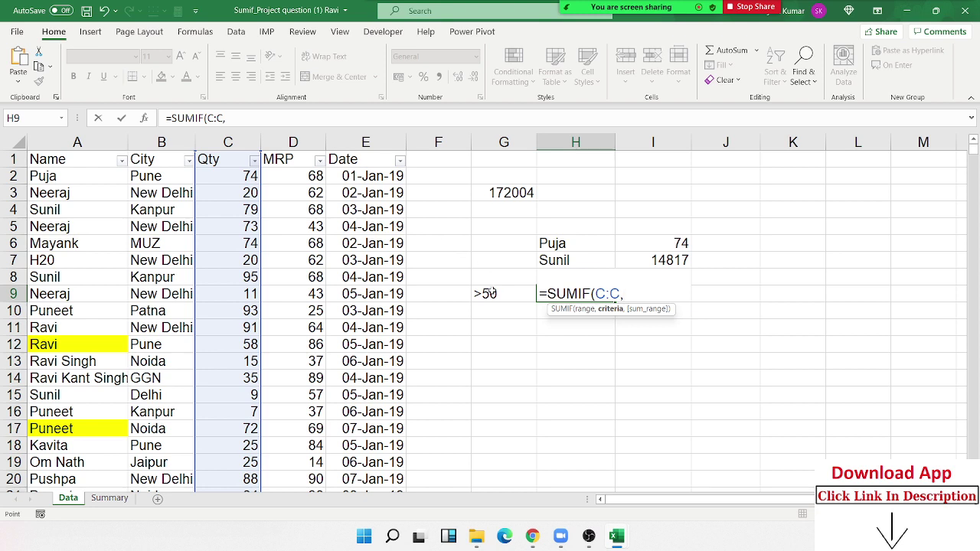
{"action": "left_click", "coordinate": [487, 290]}
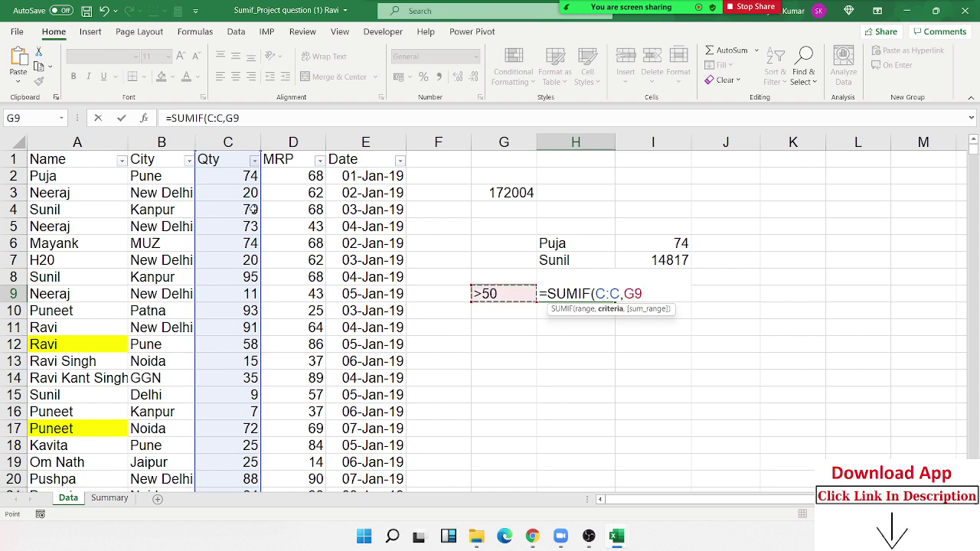
{"action": "key", "text": "Return"}
{"action": "key", "text": "Up"}
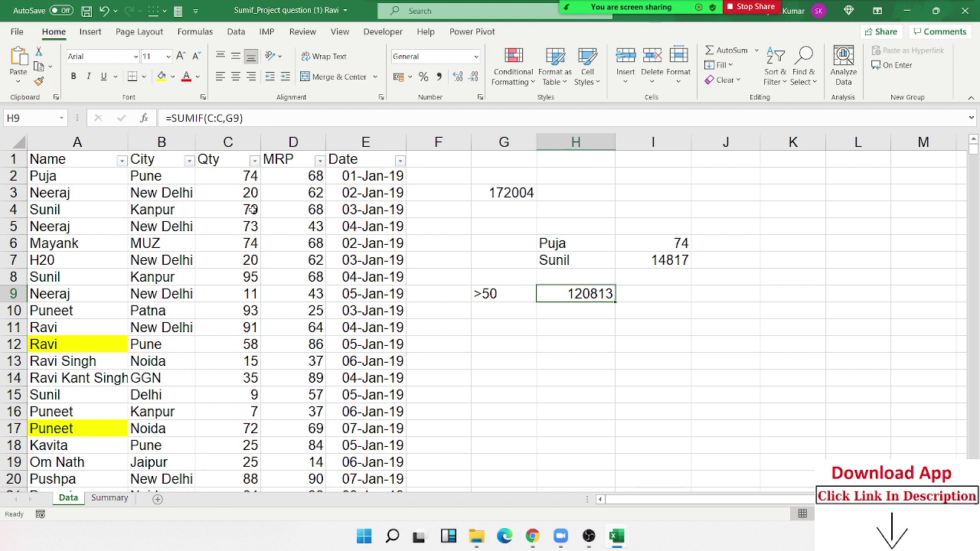
- Review Sunil's SUMIF formula in I7 without changes, then return to H9
{"action": "key", "text": "Right"}
{"action": "key", "text": "Up"}
{"action": "key", "text": "Up"}
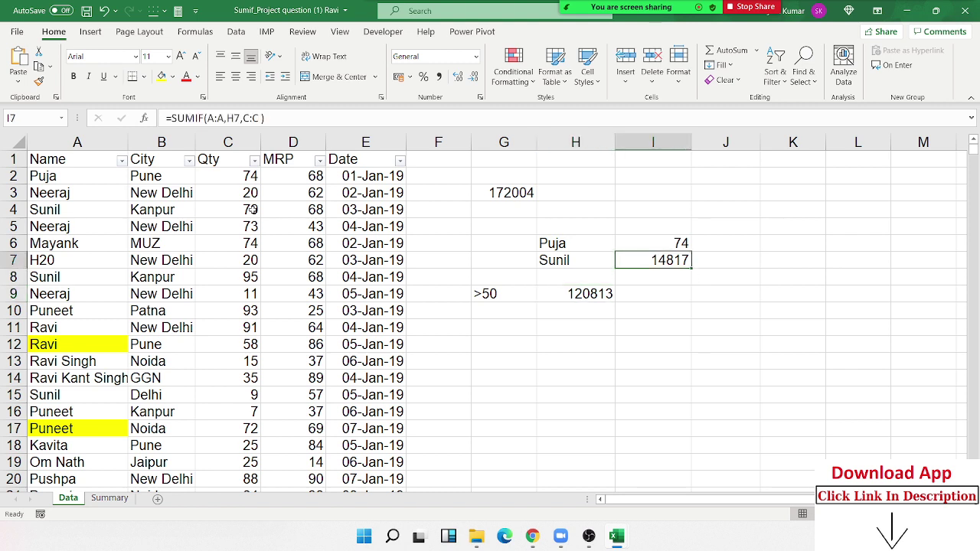
{"action": "key", "text": "F2"}
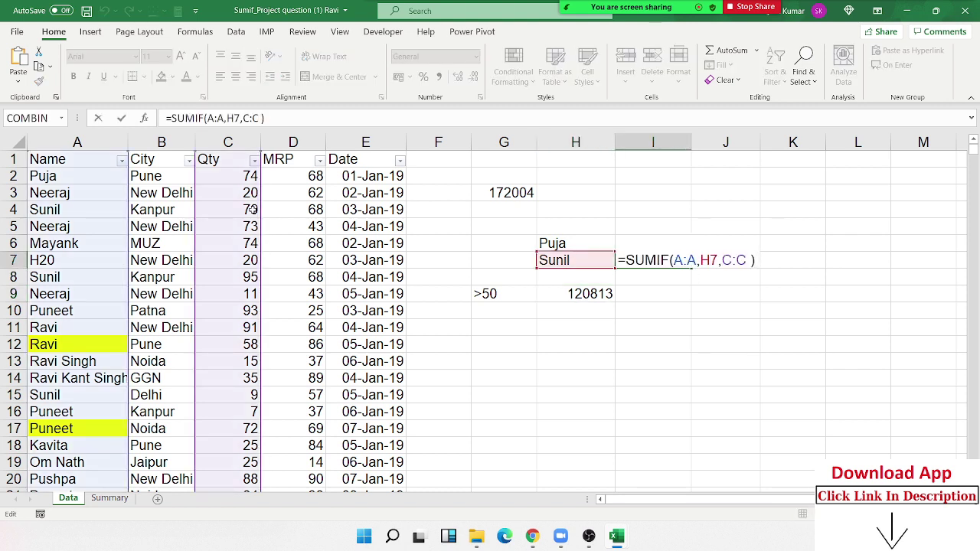
{"action": "key", "text": "Return"}
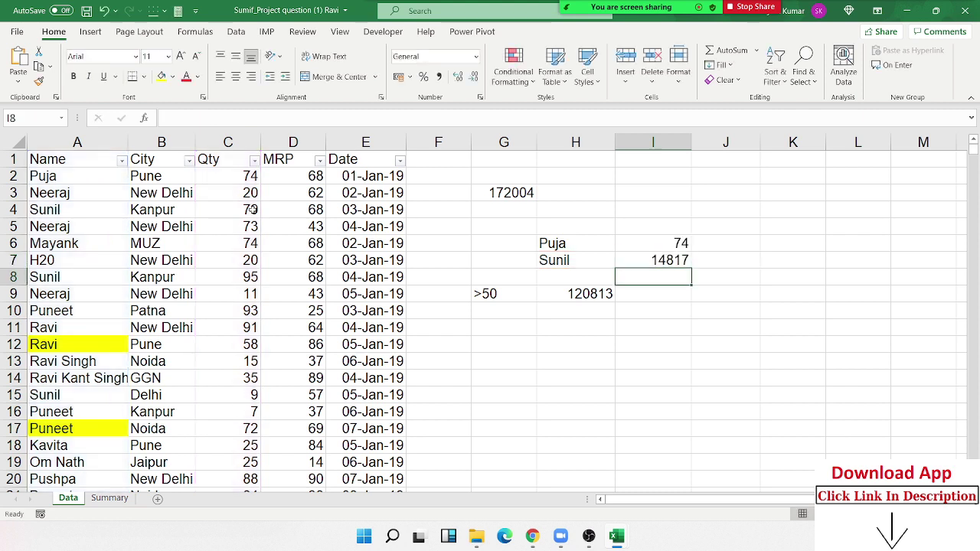
{"action": "key", "text": "Down"}
{"action": "key", "text": "Left"}
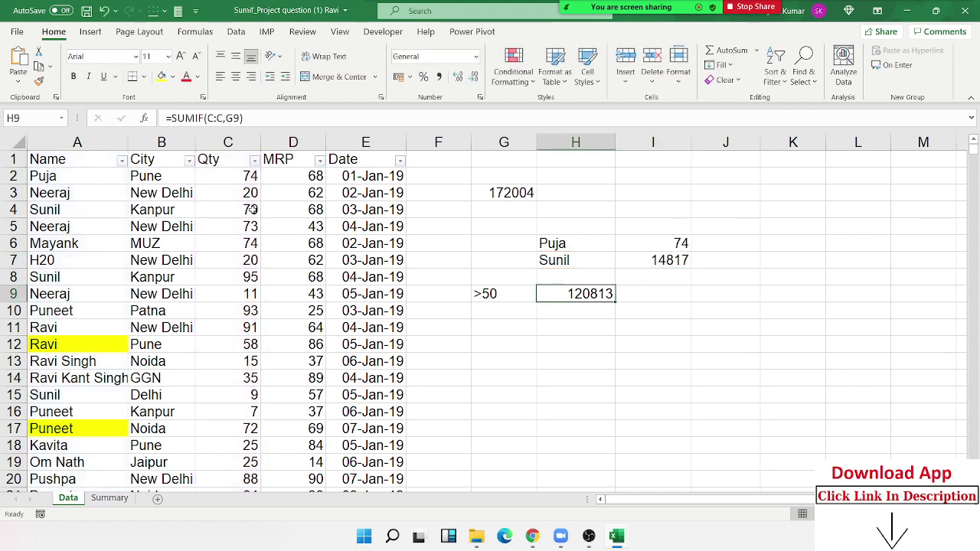
{"action": "key", "text": "F2"}
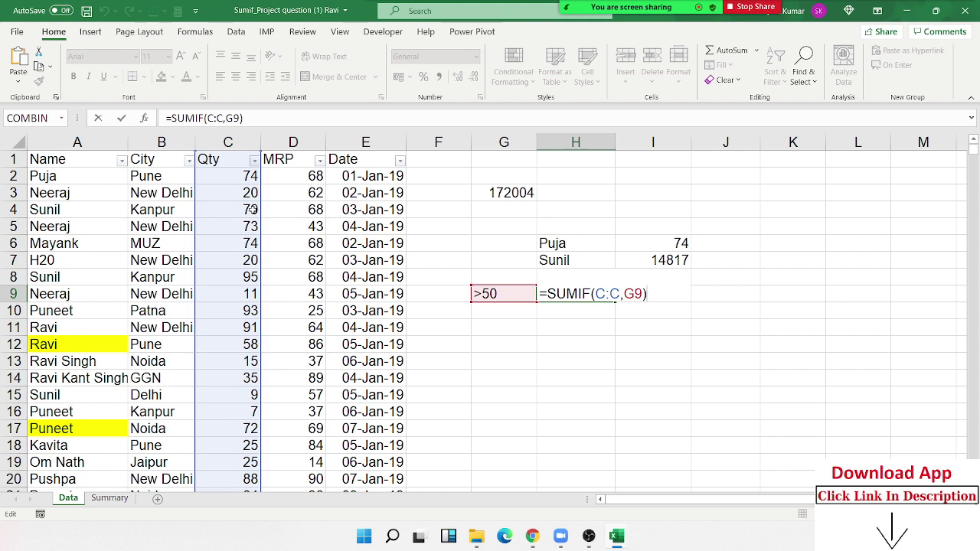
{"action": "key", "text": "Return"}
- Enter the operators >, <, >=, <= and <> in G10 through G14
{"action": "key", "text": "Left"}
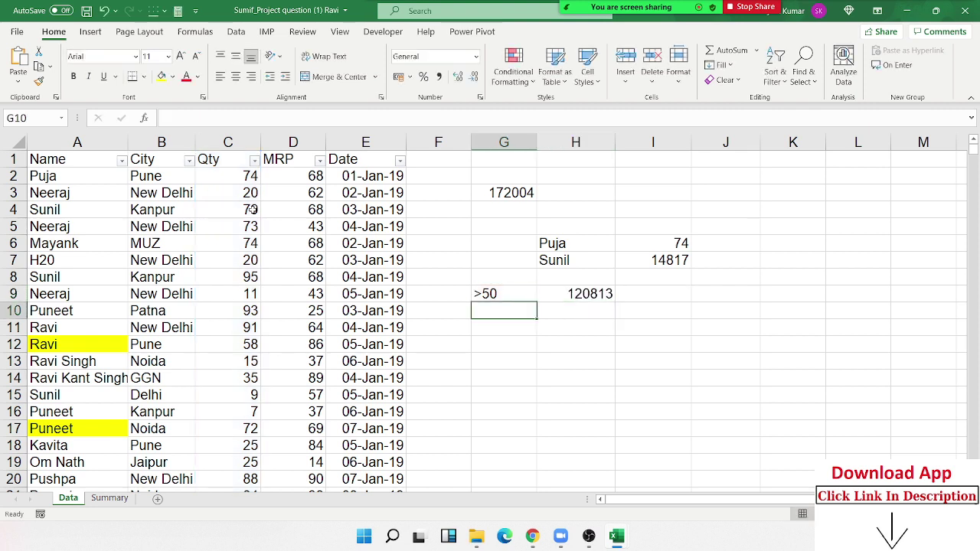
{"action": "type", "text": ">"}
{"action": "key", "text": "Return"}
{"action": "type", "text": "<"}
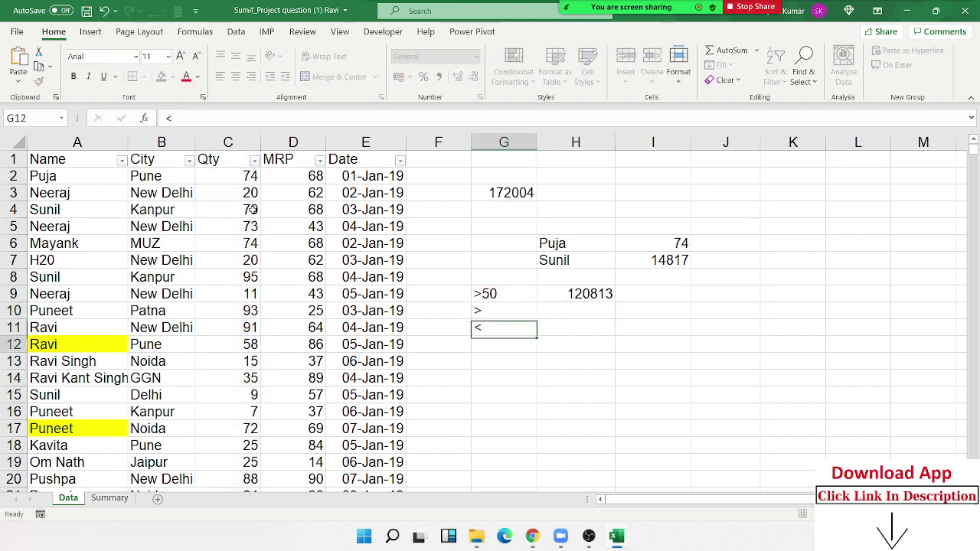
{"action": "key", "text": "Return"}
{"action": "type", "text": ">="}
{"action": "key", "text": "Return"}
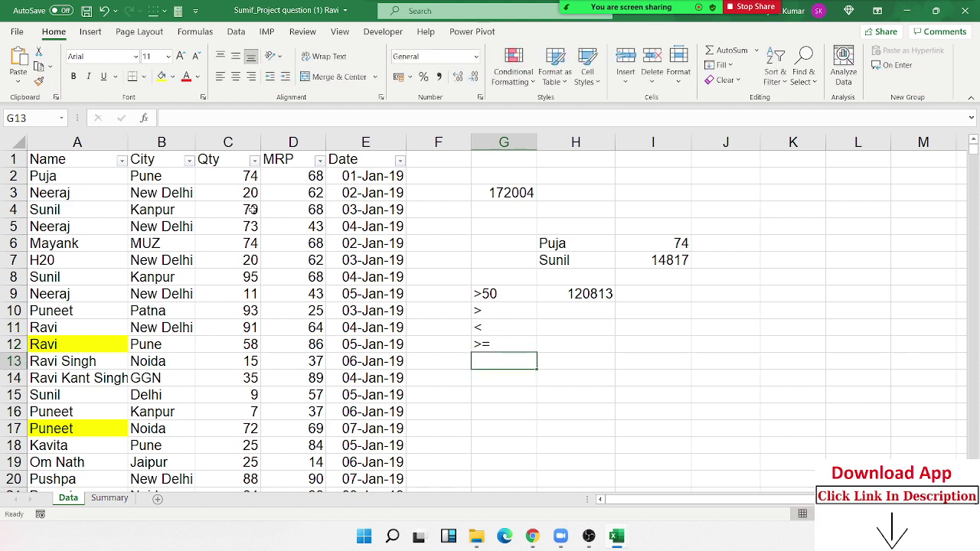
{"action": "type", "text": "<="}
{"action": "key", "text": "Return"}
{"action": "type", "text": "<"}
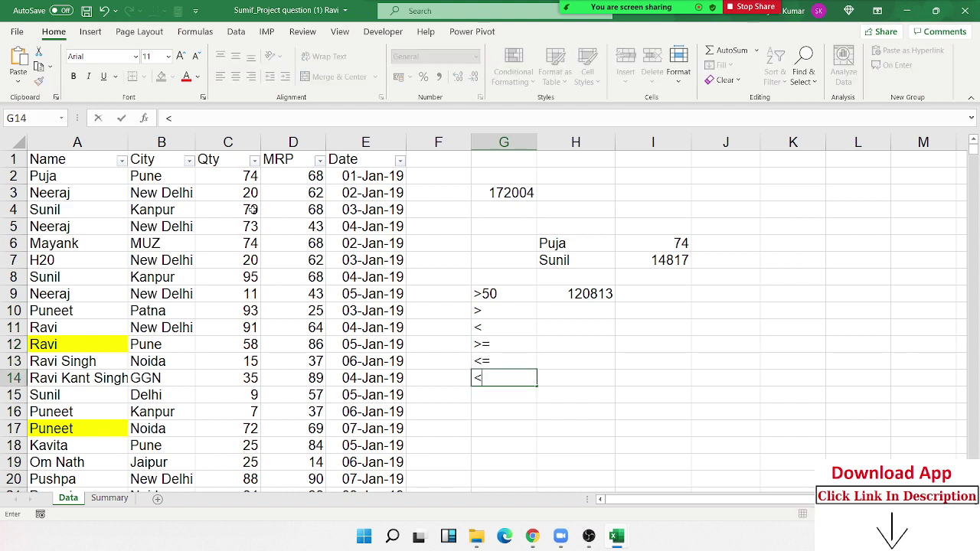
{"action": "type", "text": ">"}
{"action": "key", "text": "Return"}
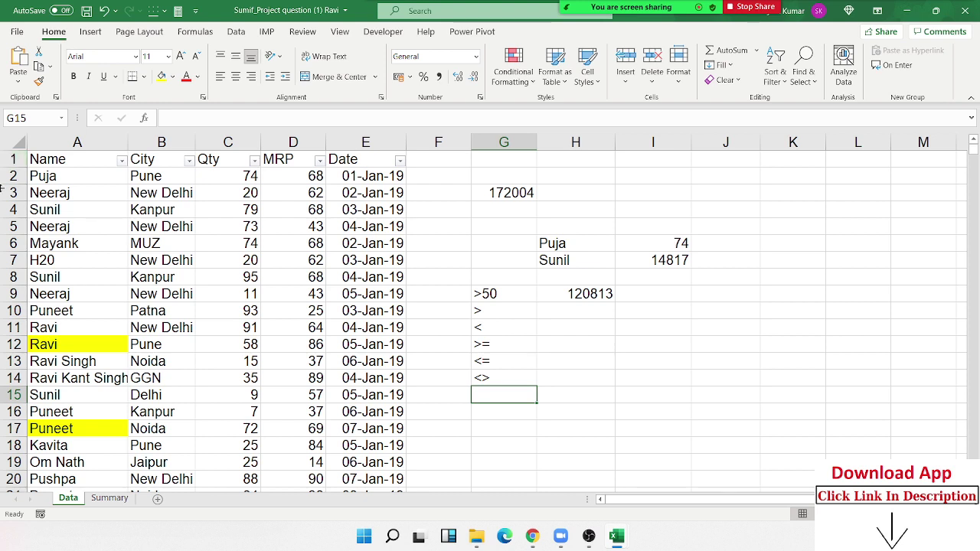
{"action": "left_click", "coordinate": [74, 257]}
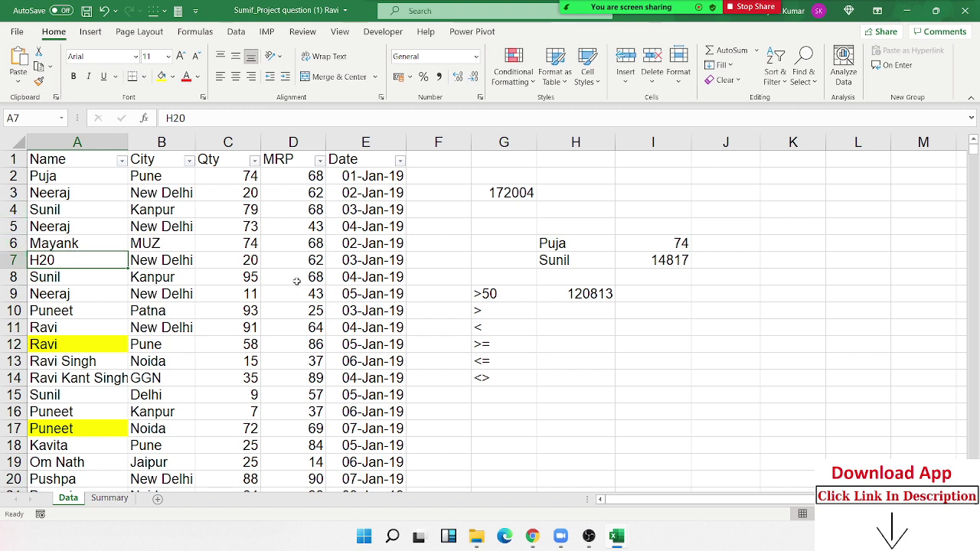
{"action": "left_click", "coordinate": [507, 403]}
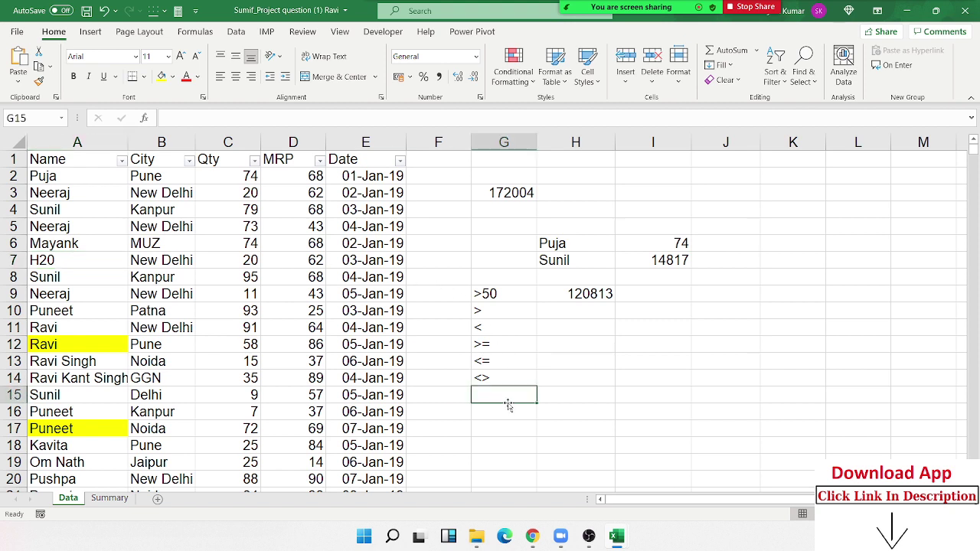
- Enter the ??? wildcard criterion in G15
{"action": "type", "text": "???"}
{"action": "key", "text": "Return"}
{"action": "key", "text": "Up"}
{"action": "key", "text": "Right"}
- Build a SUM formula in H15 referencing A:A, G15 and column C, returning 172004
{"action": "type", "text": "=sum"}
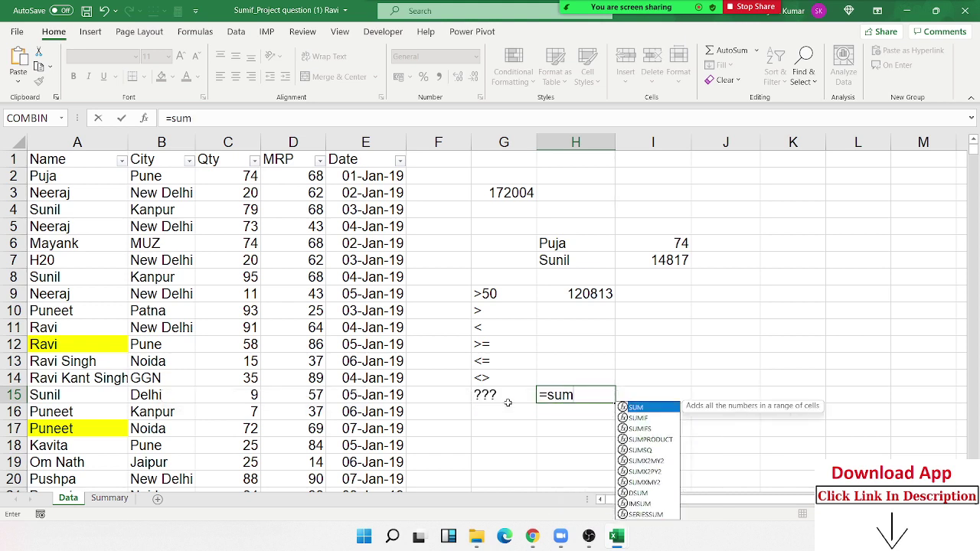
{"action": "key", "text": "Tab"}
{"action": "key", "text": "Left"}
{"action": "key", "text": "Left"}
{"action": "key", "text": "Left"}
{"action": "key", "text": "Left"}
{"action": "key", "text": "Left"}
{"action": "key", "text": "Left"}
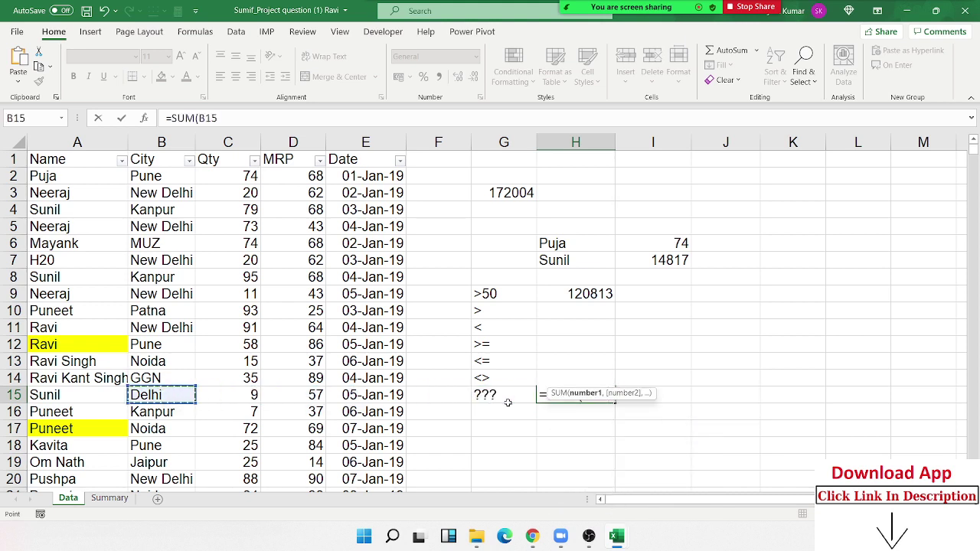
{"action": "key", "text": "Left"}
{"action": "key", "text": "ctrl+space"}
{"action": "type", "text": ","}
{"action": "key", "text": "Left"}
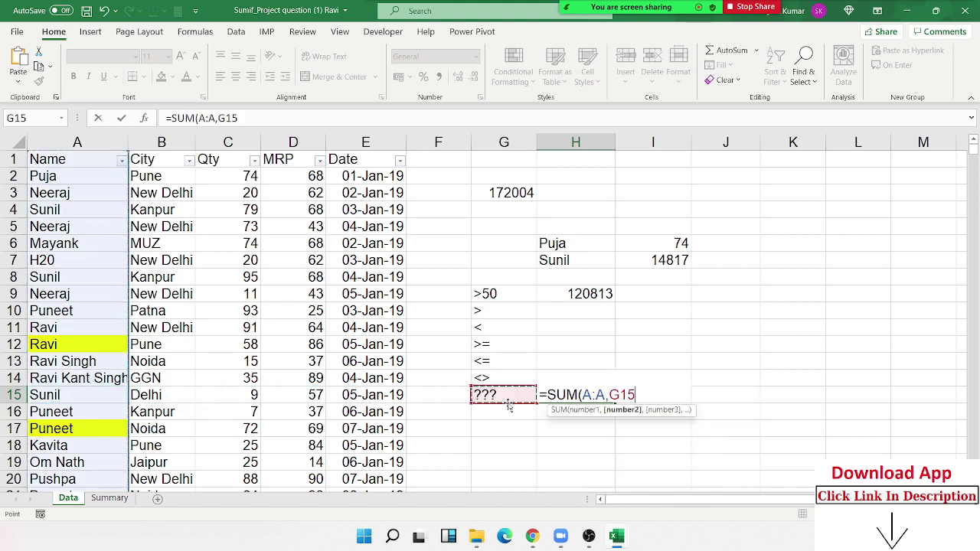
{"action": "type", "text": ","}
{"action": "key", "text": "Left"}
{"action": "key", "text": "Left"}
{"action": "key", "text": "Left"}
{"action": "key", "text": "Left"}
{"action": "key", "text": "Left"}
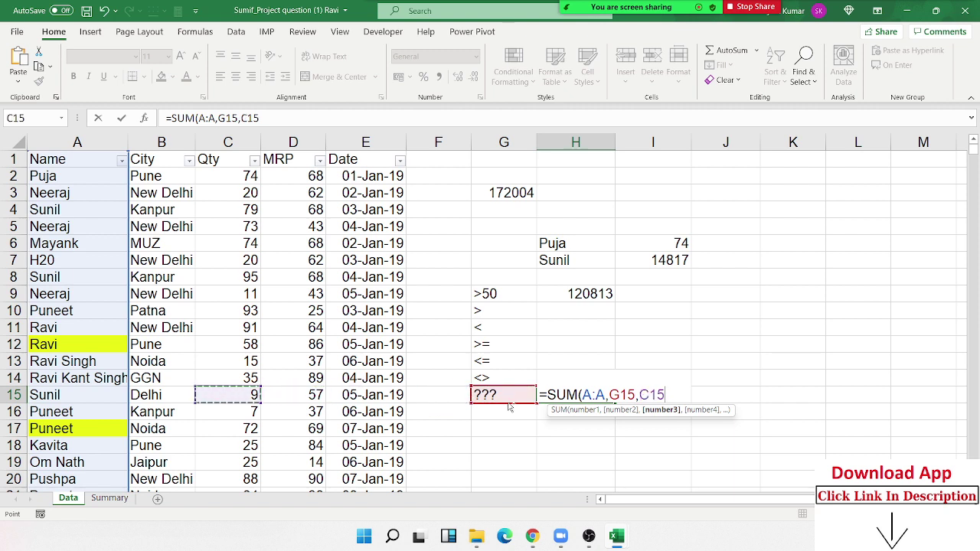
{"action": "key", "text": "ctrl+space"}
{"action": "key", "text": "Return"}
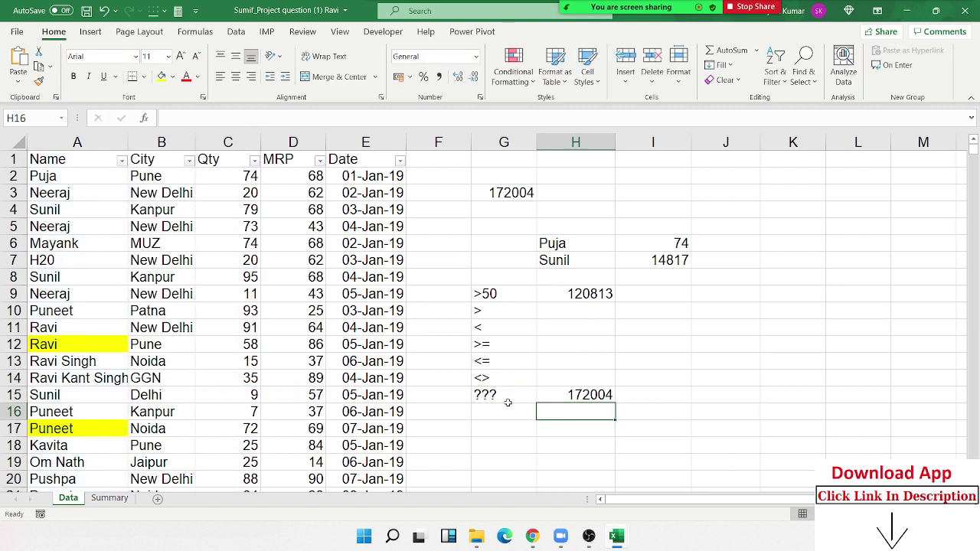
{"action": "left_click", "coordinate": [509, 406]}
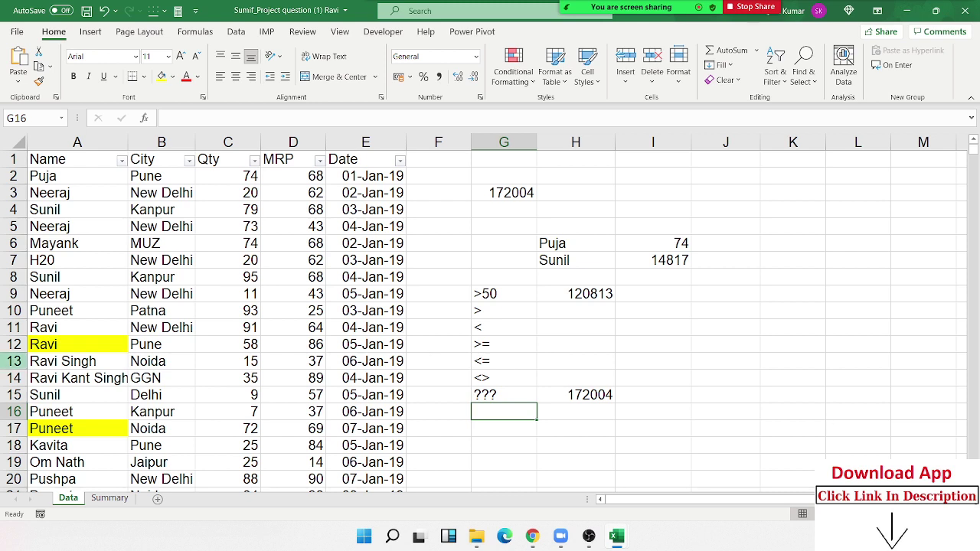
{"action": "left_click", "coordinate": [498, 396]}
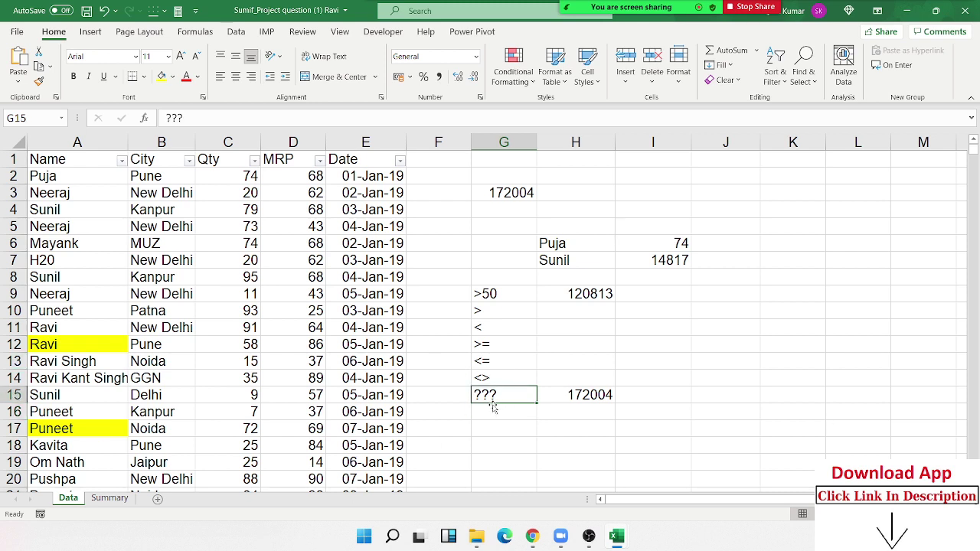
{"action": "left_click", "coordinate": [40, 260]}
{"action": "scroll", "coordinate": [42, 261], "scroll_direction": "down", "scroll_amount": 1}
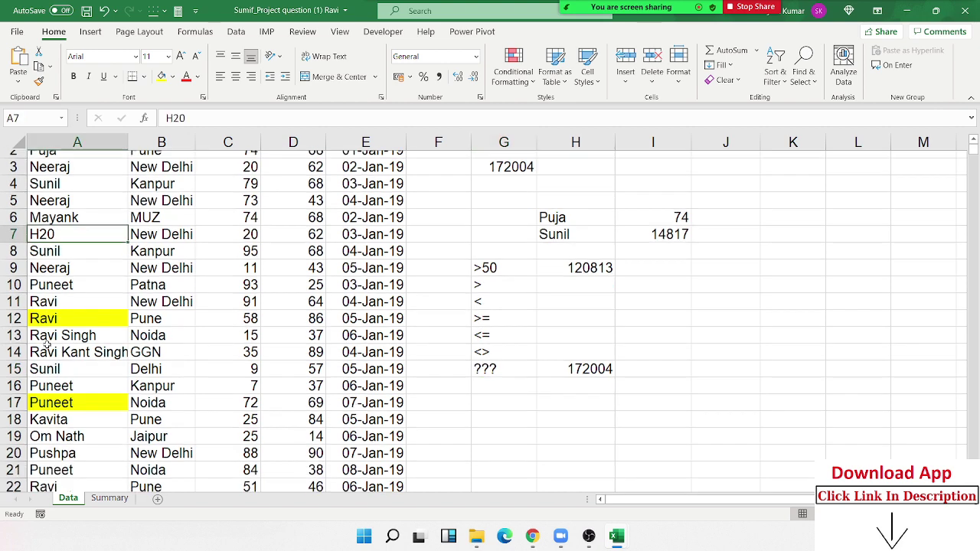
{"action": "scroll", "coordinate": [44, 291], "scroll_direction": "down", "scroll_amount": 1}
{"action": "scroll", "coordinate": [46, 321], "scroll_direction": "down", "scroll_amount": 3}
{"action": "scroll", "coordinate": [50, 345], "scroll_direction": "down", "scroll_amount": 2}
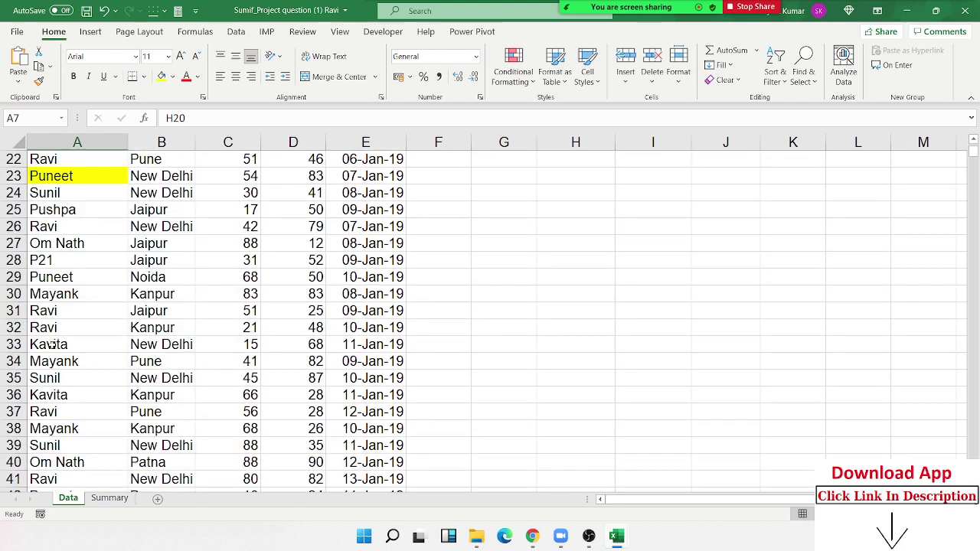
{"action": "left_click", "coordinate": [46, 264]}
{"action": "scroll", "coordinate": [50, 328], "scroll_direction": "up", "scroll_amount": 3}
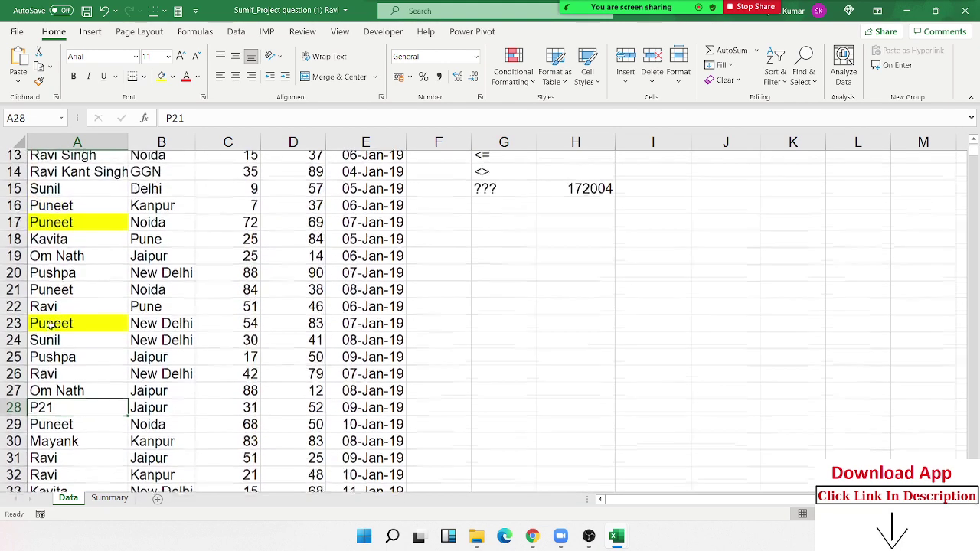
{"action": "scroll", "coordinate": [49, 328], "scroll_direction": "up", "scroll_amount": 2}
{"action": "scroll", "coordinate": [51, 327], "scroll_direction": "up", "scroll_amount": 2}
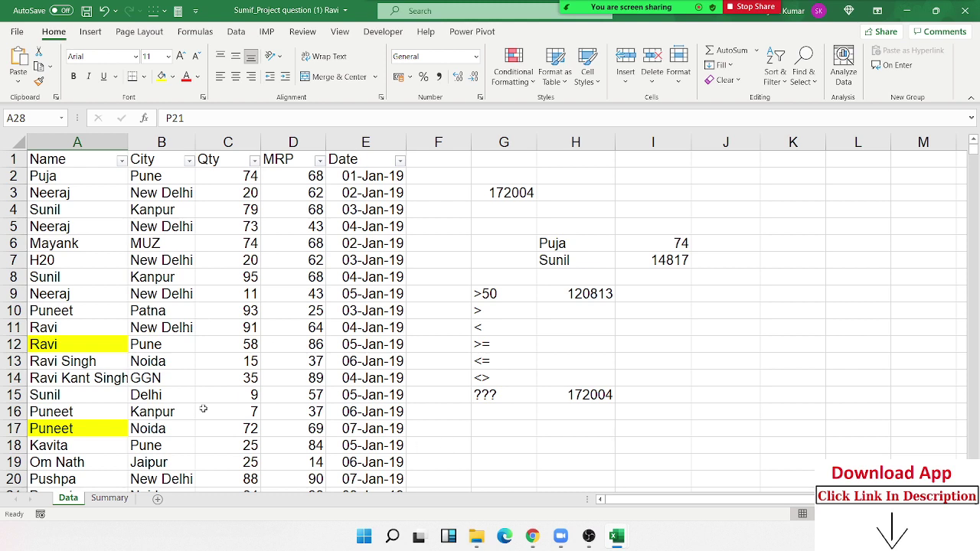
- Enter the *Ravi* wildcard criterion in G17
{"action": "left_click", "coordinate": [58, 366]}
{"action": "left_click", "coordinate": [492, 432]}
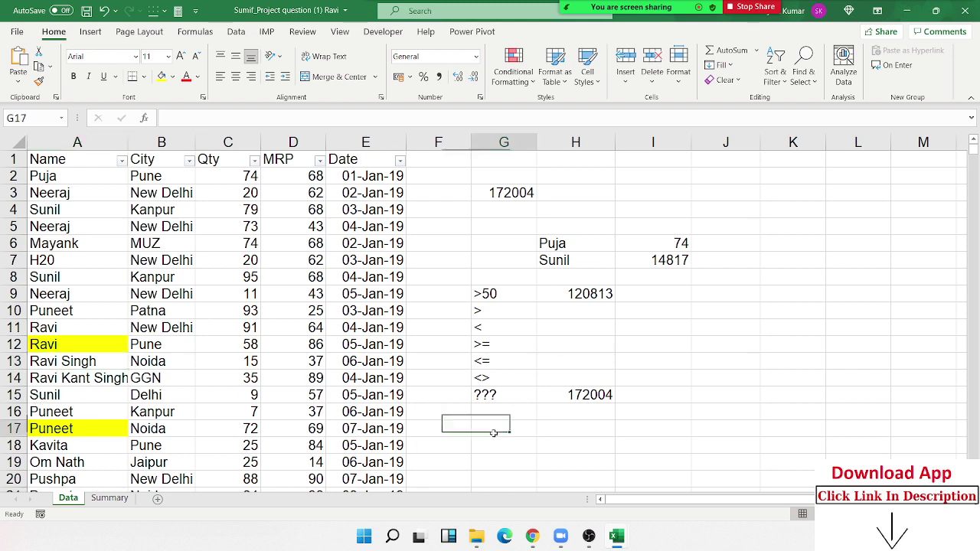
{"action": "type", "text": "Ravi"}
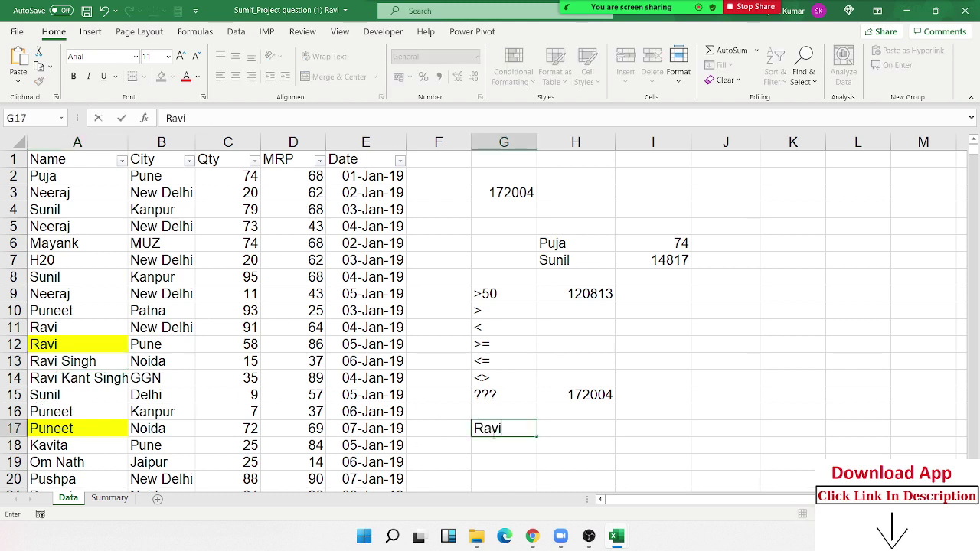
{"action": "key", "text": "Return"}
{"action": "key", "text": "Left"}
{"action": "key", "text": "Up"}
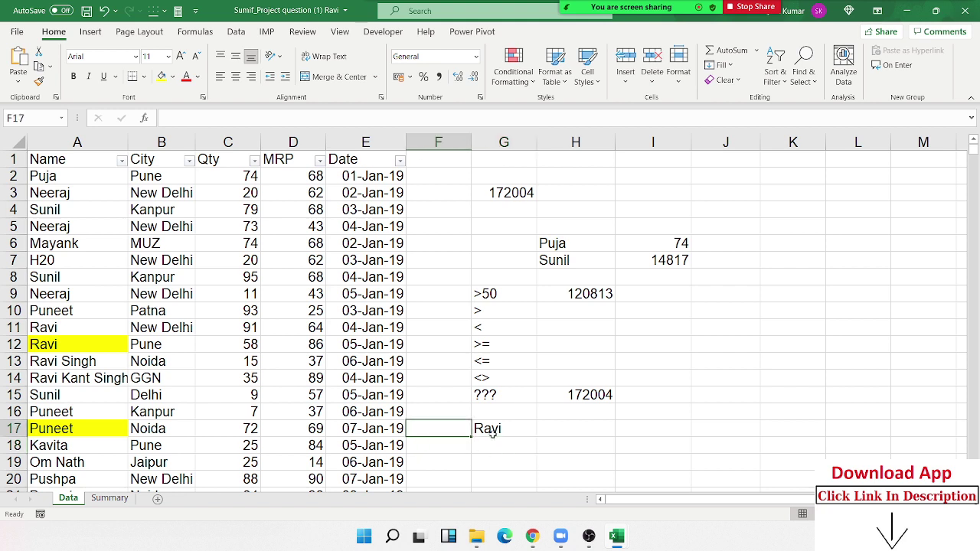
{"action": "key", "text": "Right"}
{"action": "key", "text": "F2"}
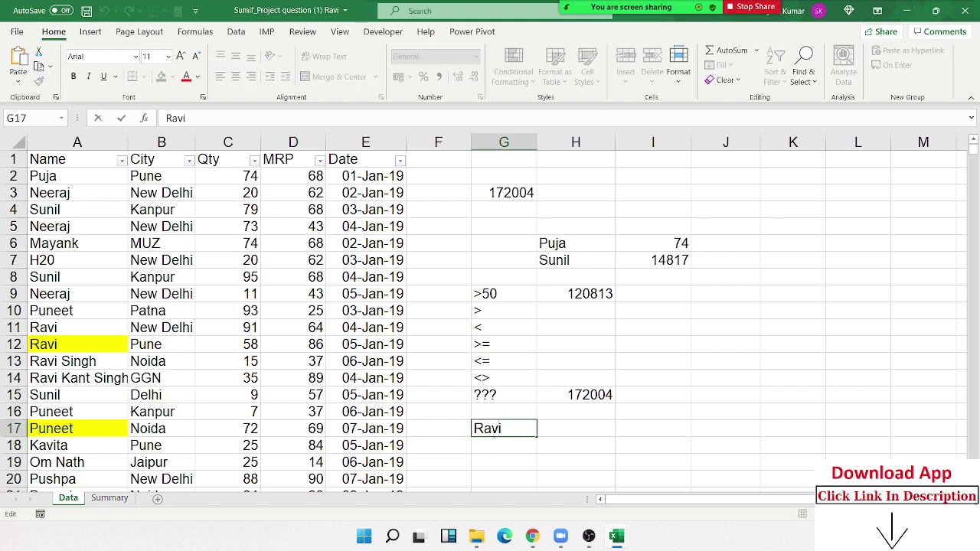
{"action": "key", "text": "Left"}
{"action": "type", "text": "*Ravi"}
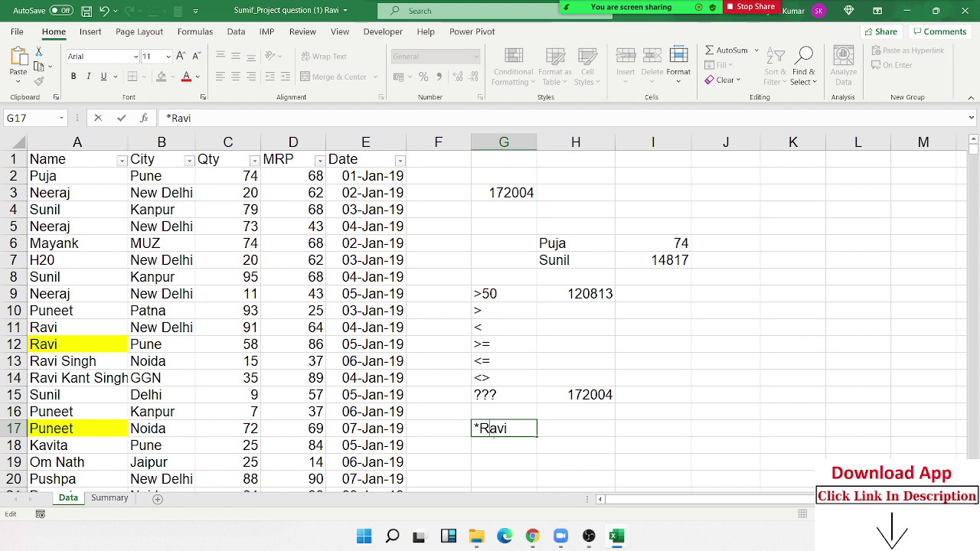
{"action": "type", "text": "*"}
{"action": "key", "text": "Return"}
- Enter =SUMIF(A:A,G17,C:C) in H17 to total matching Qty, 30968
{"action": "key", "text": "Up"}
{"action": "key", "text": "Right"}
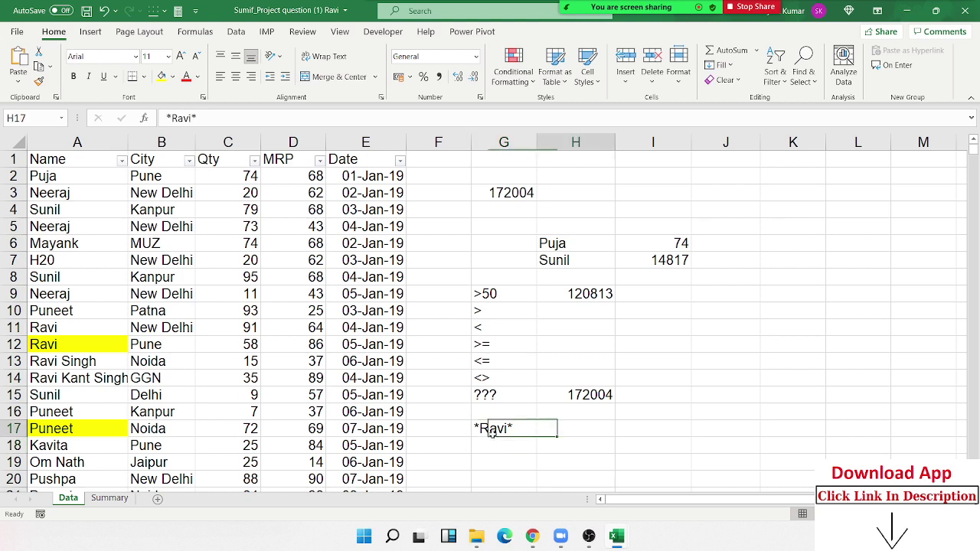
{"action": "type", "text": "="}
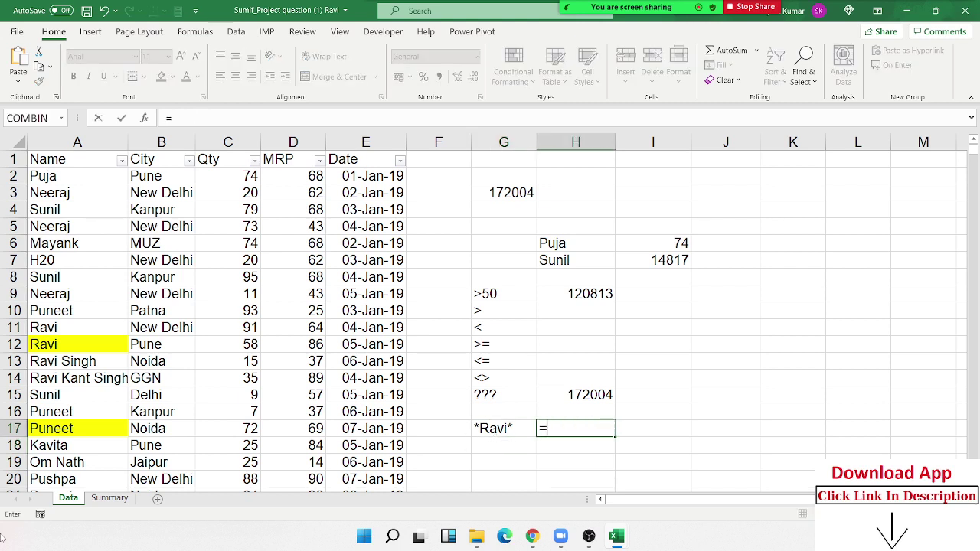
{"action": "type", "text": "sum"}
{"action": "key", "text": "Down"}
{"action": "key", "text": "Tab"}
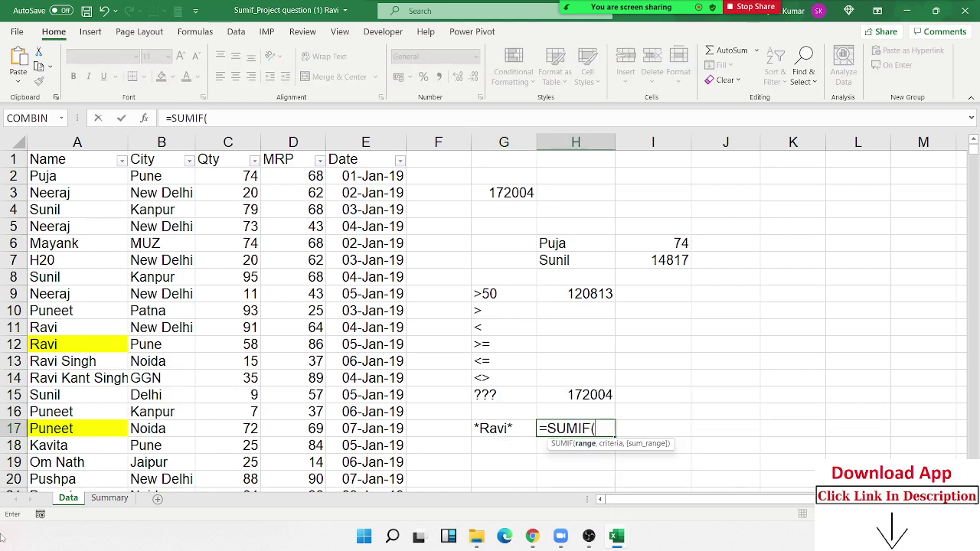
{"action": "key", "text": "Left"}
{"action": "key", "text": "Left"}
{"action": "key", "text": "Left"}
{"action": "key", "text": "Left"}
{"action": "key", "text": "Left"}
{"action": "key", "text": "Left"}
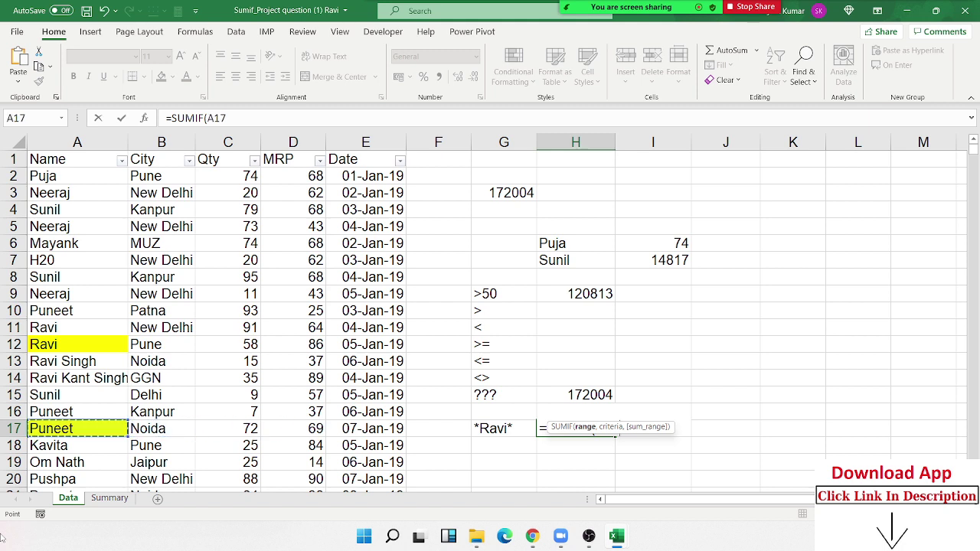
{"action": "key", "text": "ctrl+space"}
{"action": "type", "text": ","}
{"action": "key", "text": "Left"}
{"action": "type", "text": ","}
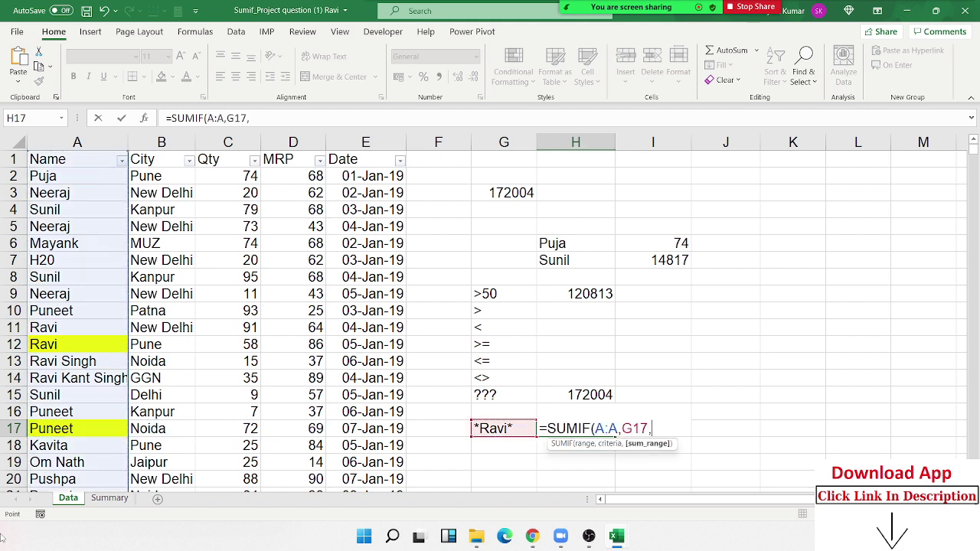
{"action": "key", "text": "Left"}
{"action": "key", "text": "Left"}
{"action": "key", "text": "Left"}
{"action": "key", "text": "Left"}
{"action": "key", "text": "Left"}
{"action": "key", "text": "ctrl+space"}
{"action": "key", "text": "Return"}
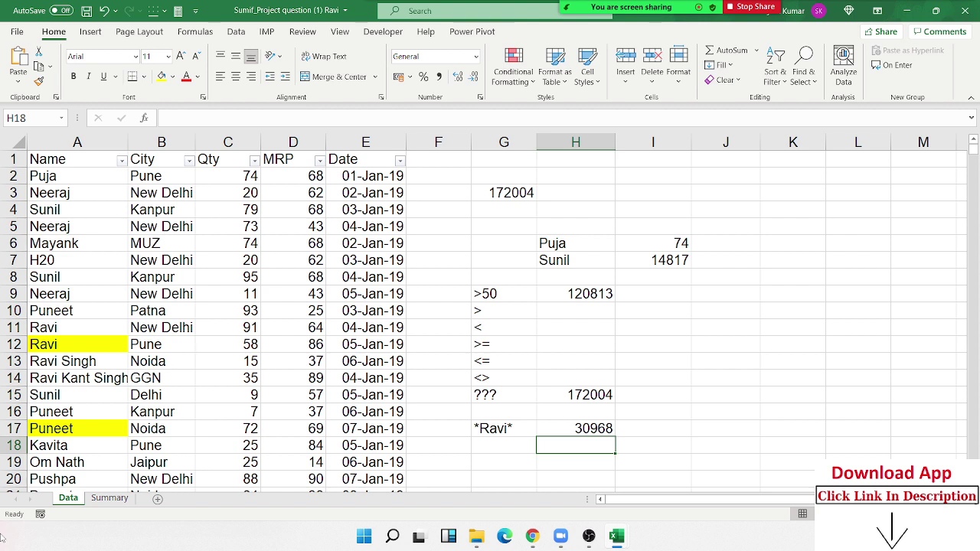
- Enter Ravi* in G18 and *Ravi in G19 as wildcard criteria
{"action": "key", "text": "Up"}
{"action": "key", "text": "Down"}
{"action": "key", "text": "Left"}
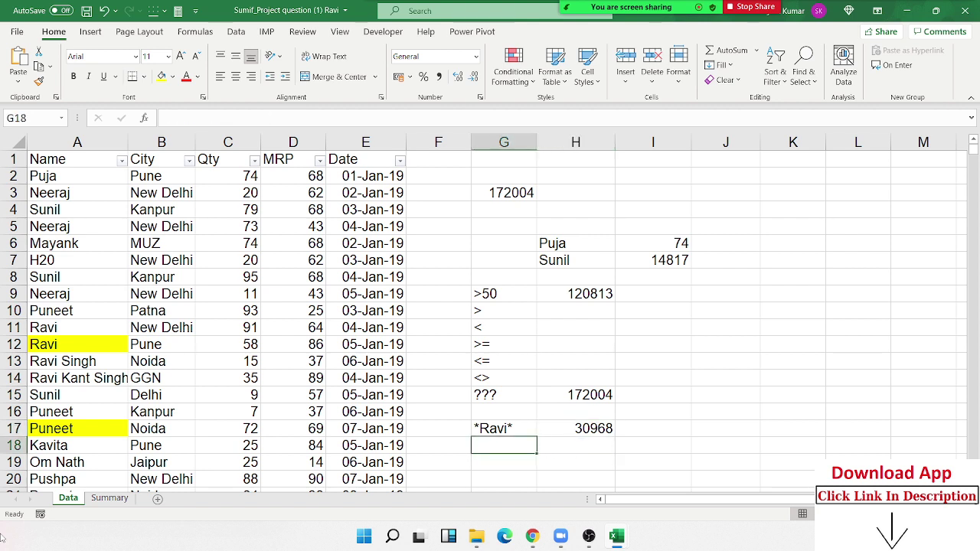
{"action": "type", "text": "Rav"}
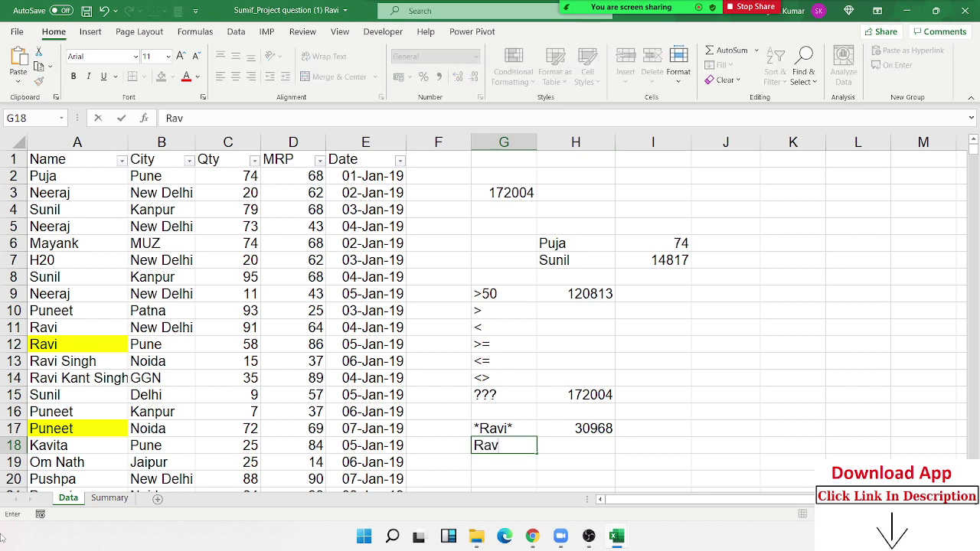
{"action": "type", "text": "i*"}
{"action": "key", "text": "Return"}
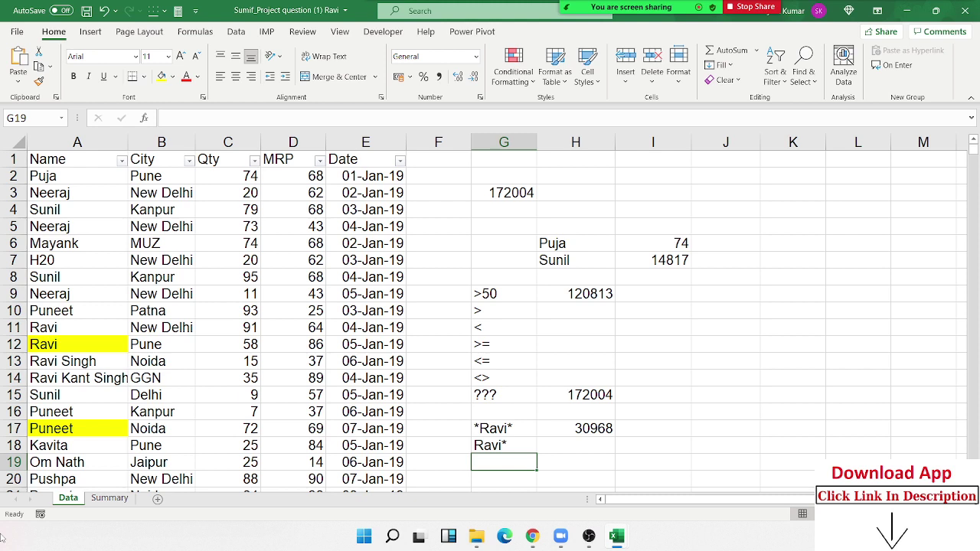
{"action": "type", "text": "*RA"}
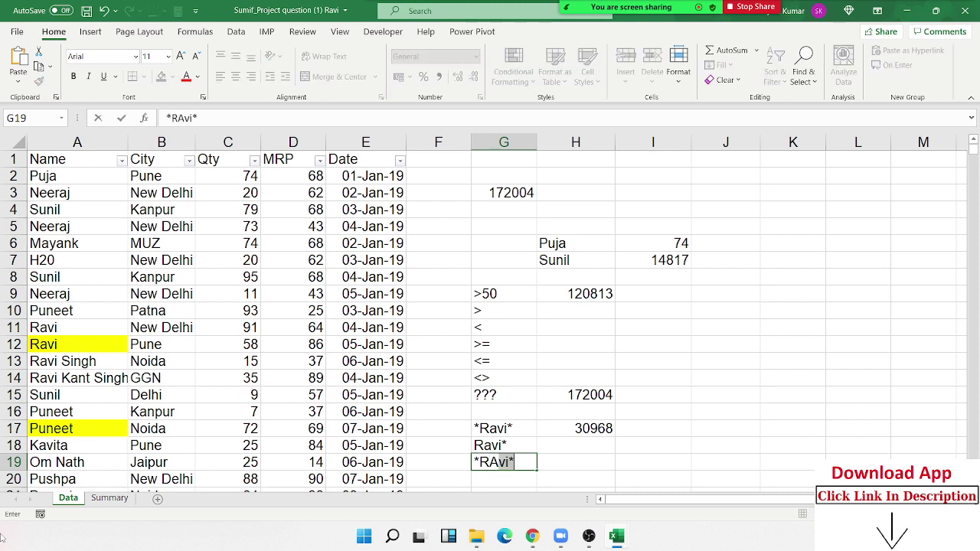
{"action": "type", "text": "vi"}
{"action": "key", "text": "BackSpace"}
{"action": "key", "text": "Return"}
{"action": "key", "text": "Up"}
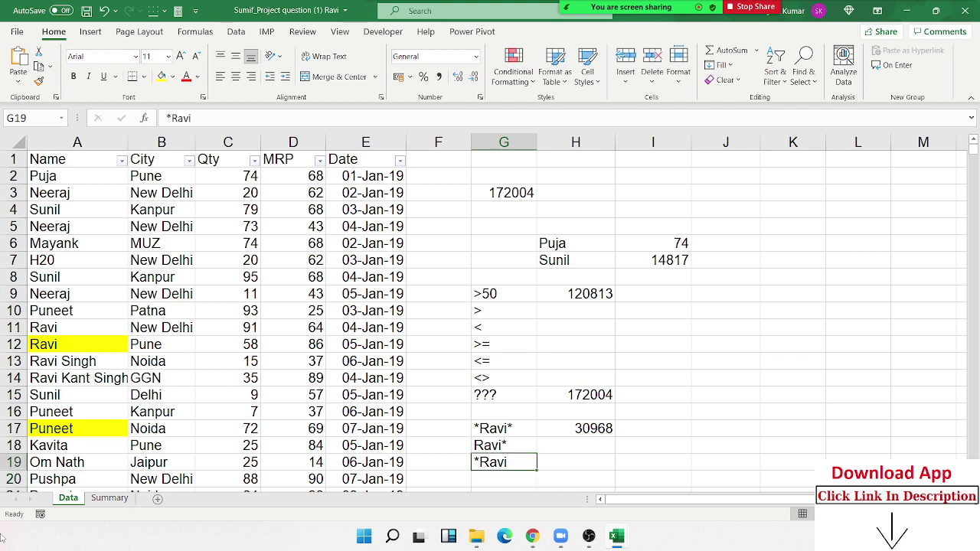
{"action": "key", "text": "Down"}
{"action": "key", "text": "Down"}
{"action": "key", "text": "Down"}
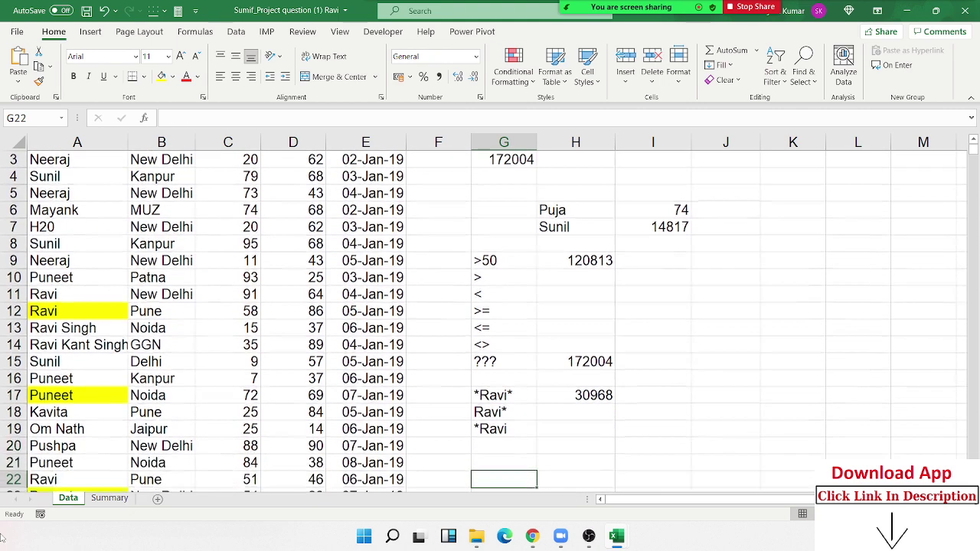
{"action": "key", "text": "Up"}
{"action": "key", "text": "Up"}
{"action": "key", "text": "Down"}
{"action": "key", "text": "Down"}
{"action": "key", "text": "Down"}
{"action": "key", "text": "Down"}
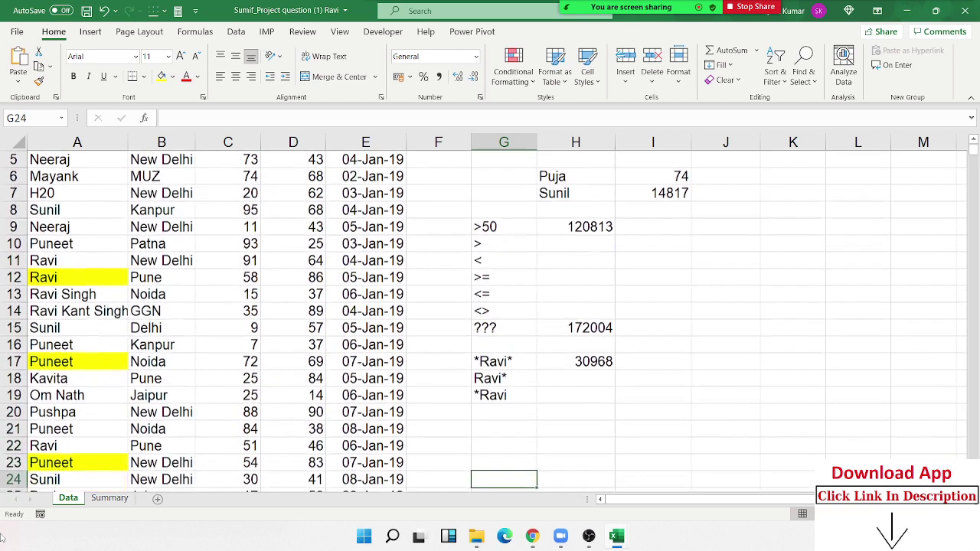
{"action": "key", "text": "Up"}
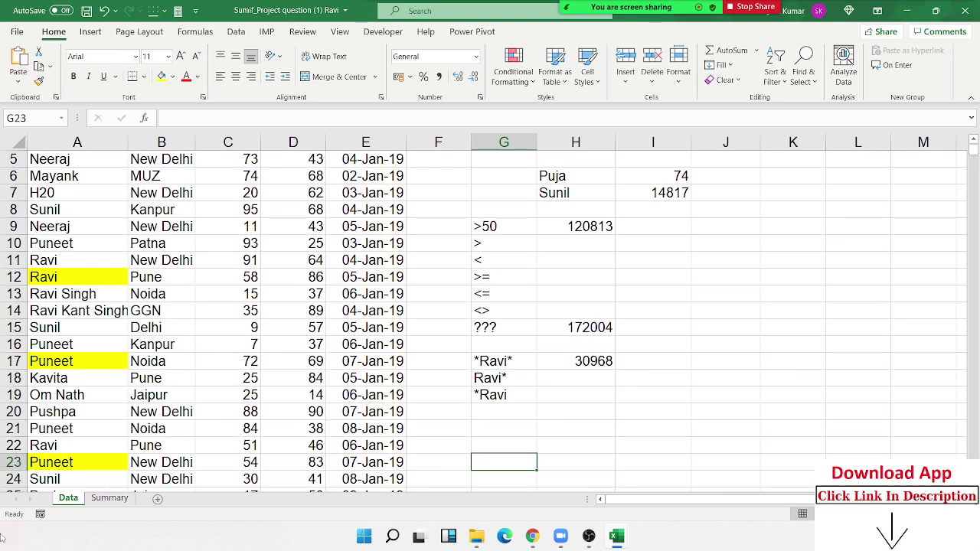
- Enter the criteria Ravi in G23 and Puna in H23
{"action": "type", "text": "Ravi"}
{"action": "key", "text": "Tab"}
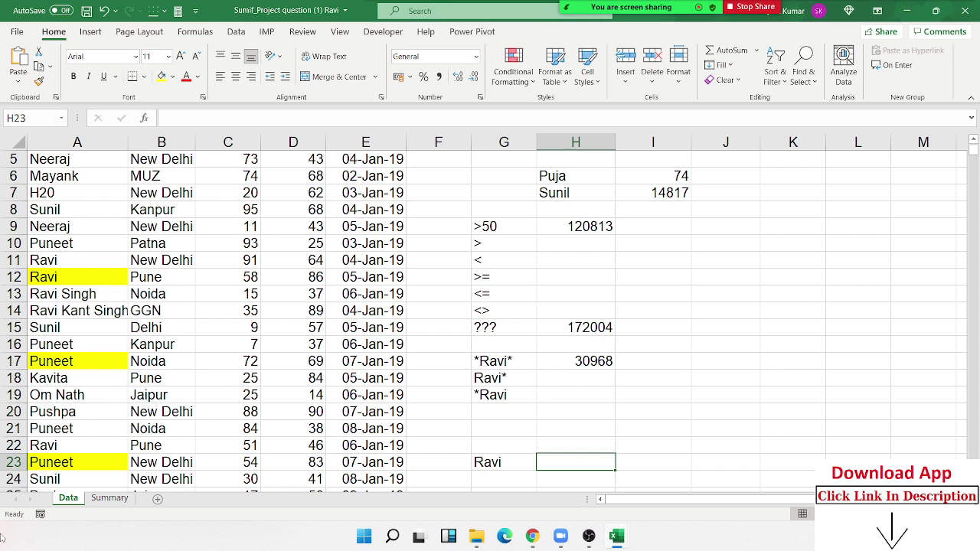
{"action": "type", "text": "Pun"}
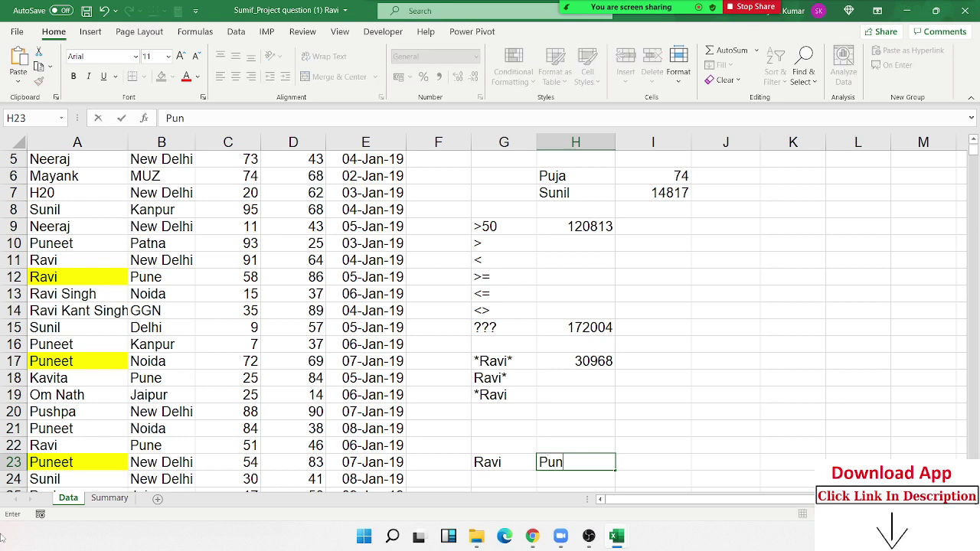
{"action": "type", "text": "a"}
{"action": "key", "text": "Tab"}
- Start a SUMIFS formula in I23, then erase its wrongly ordered first arguments
{"action": "type", "text": "="}
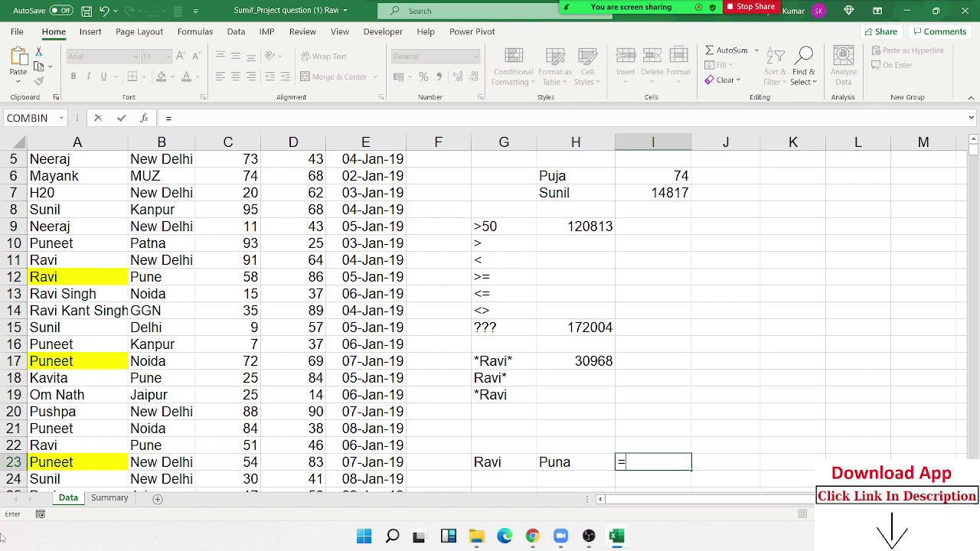
{"action": "type", "text": "sum"}
{"action": "key", "text": "Down"}
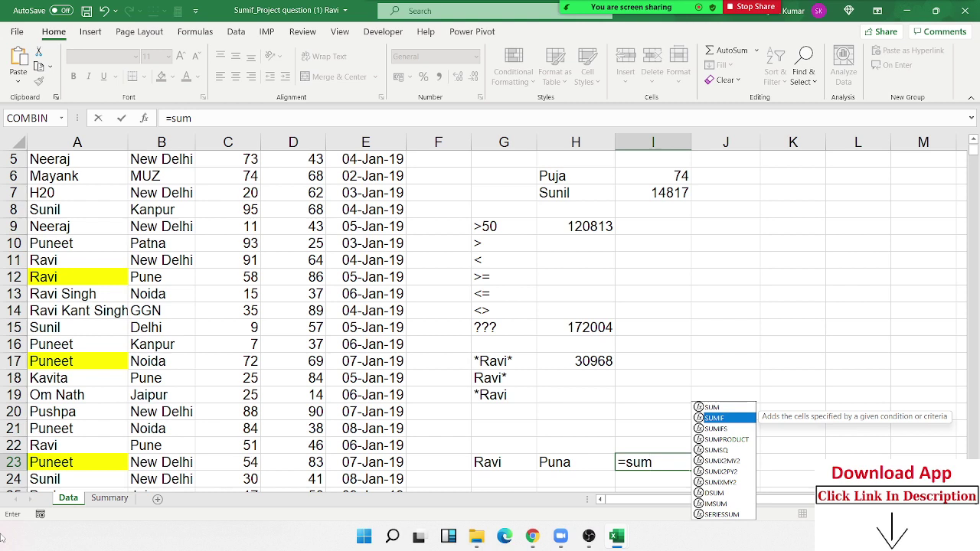
{"action": "key", "text": "Down"}
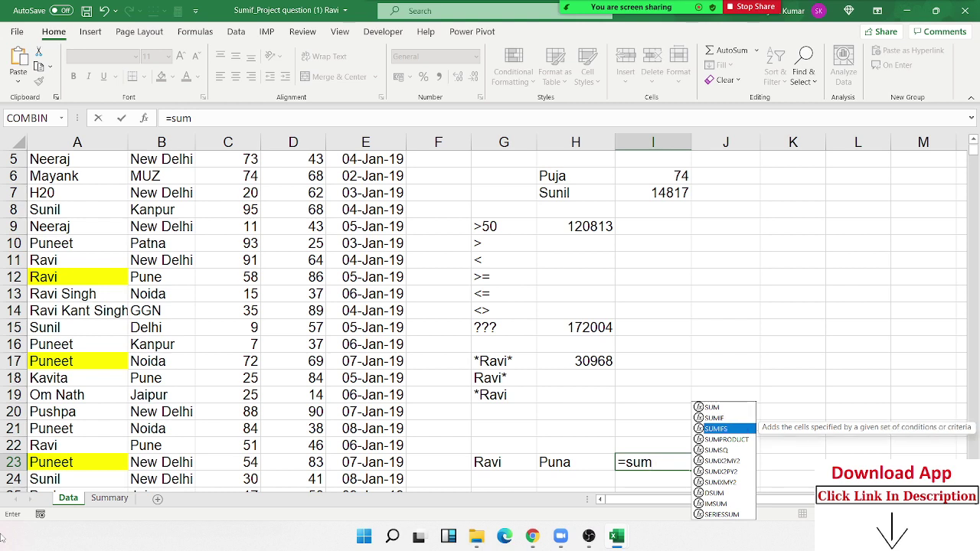
{"action": "key", "text": "Tab"}
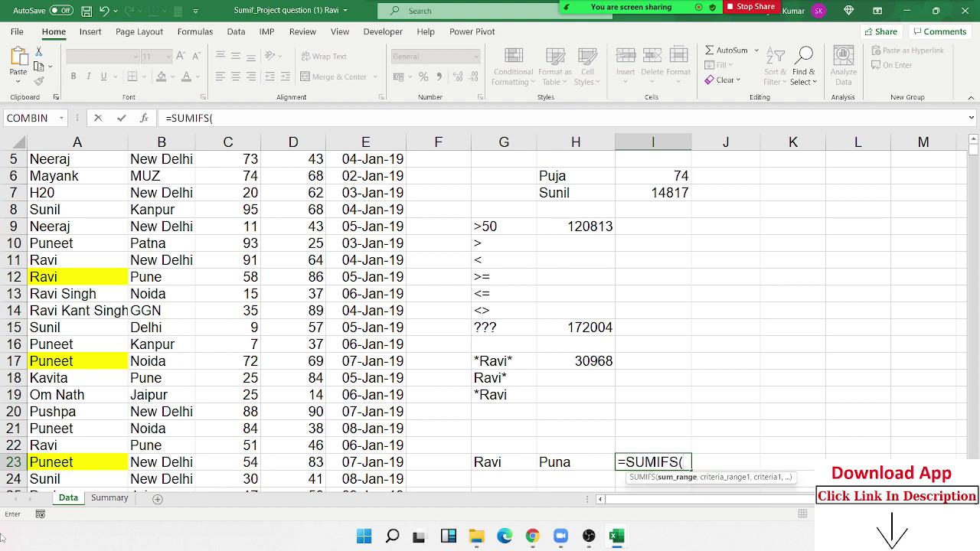
{"action": "key", "text": "Left"}
{"action": "key", "text": "Home"}
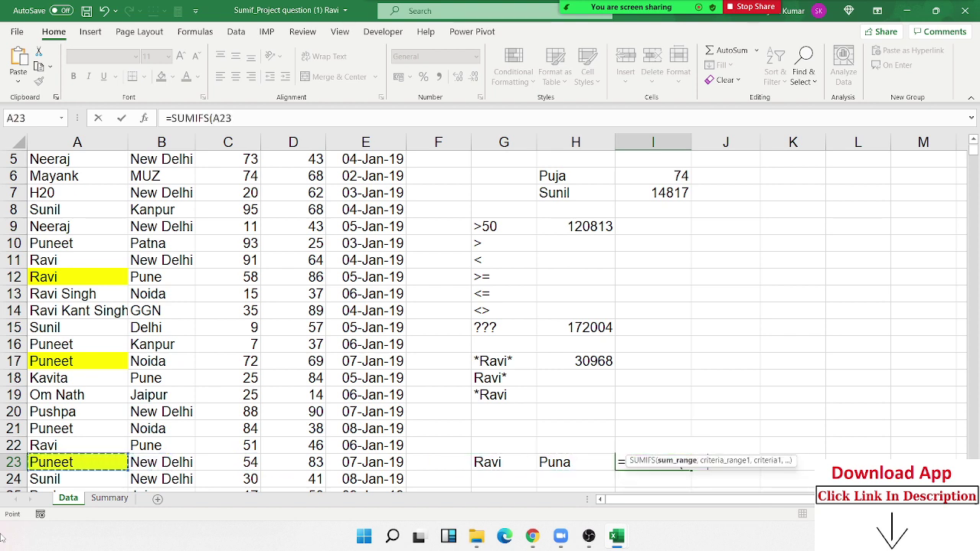
{"action": "key", "text": "ctrl+space"}
{"action": "type", "text": ","}
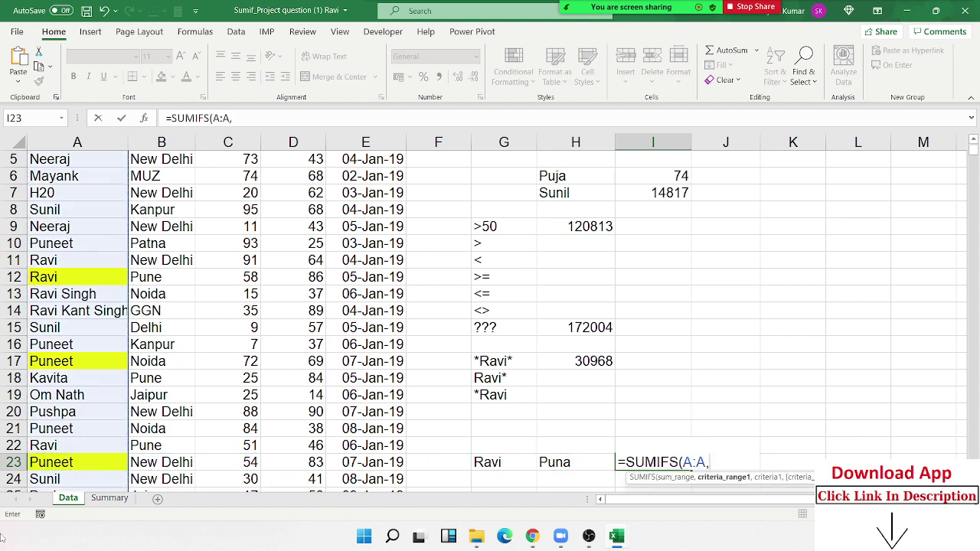
{"action": "key", "text": "Left"}
{"action": "key", "text": "Left"}
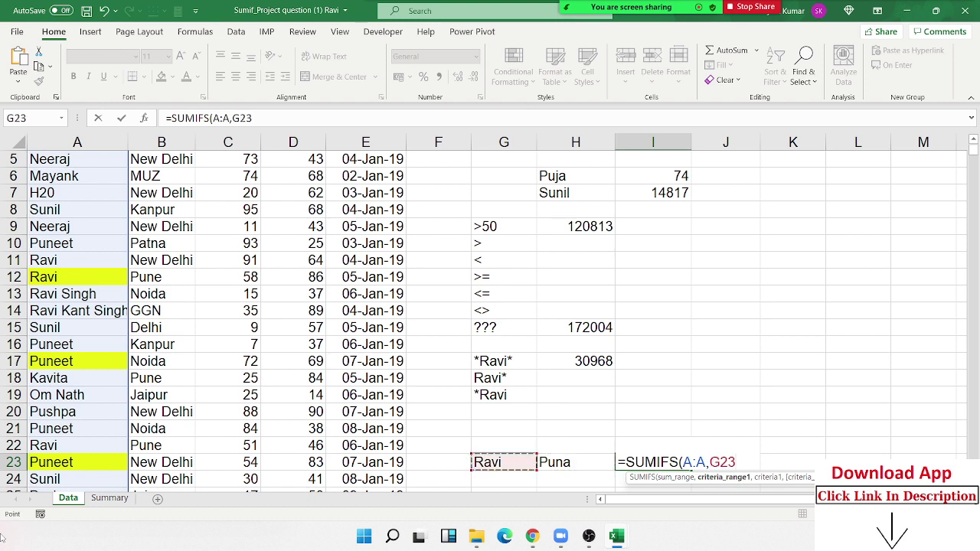
{"action": "key", "text": "BackSpace"}
{"action": "key", "text": "BackSpace"}
{"action": "key", "text": "BackSpace"}
{"action": "key", "text": "BackSpace"}
{"action": "key", "text": "BackSpace"}
{"action": "key", "text": "BackSpace"}
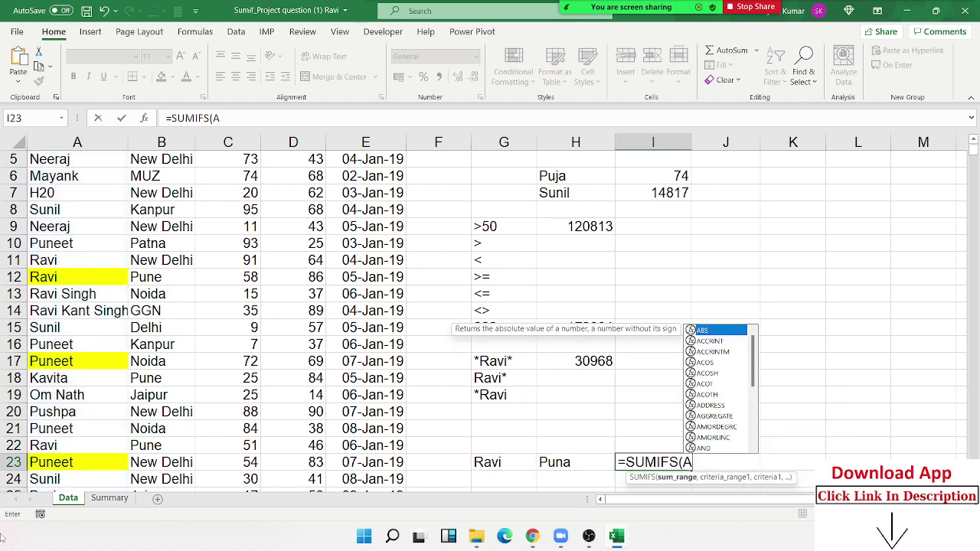
{"action": "key", "text": "BackSpace"}
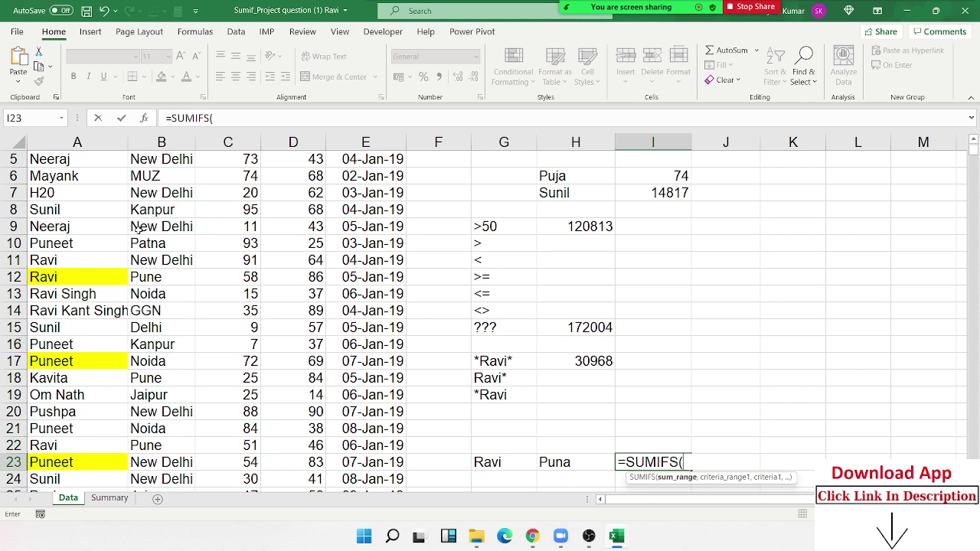
- Complete =SUMIFS(C:C,A:A,G23,B:B,H23) in I23, which returns 0
{"action": "left_click", "coordinate": [215, 142]}
{"action": "type", "text": ","}
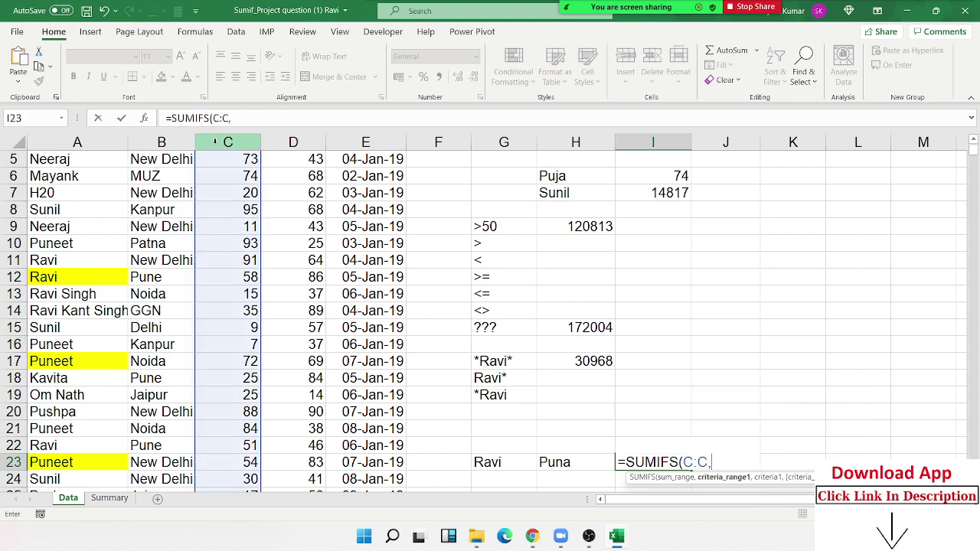
{"action": "left_click", "coordinate": [46, 147]}
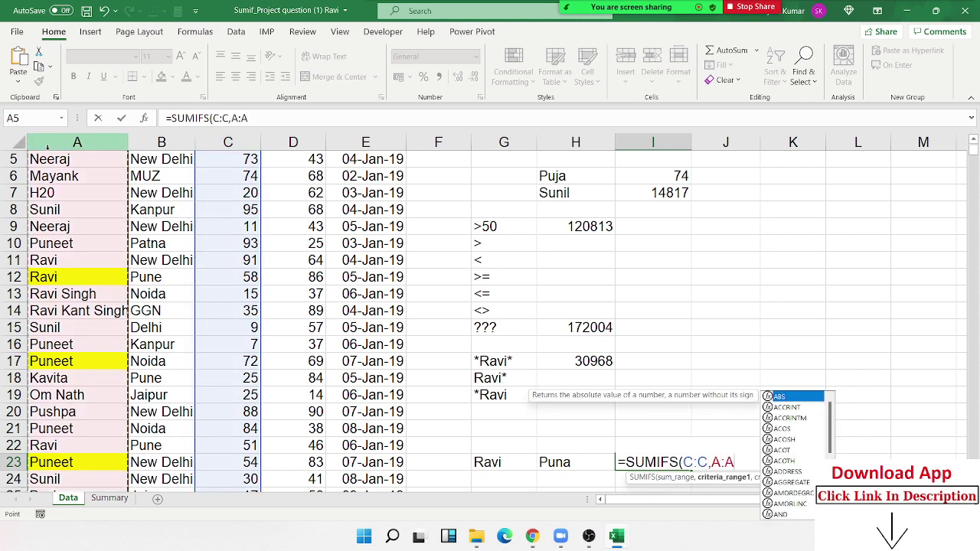
{"action": "type", "text": ","}
{"action": "left_click", "coordinate": [504, 468]}
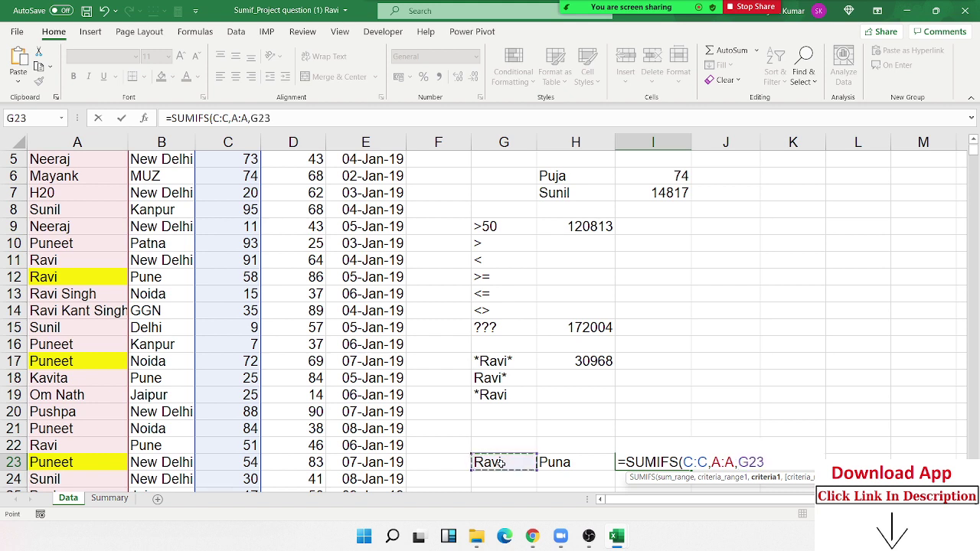
{"action": "type", "text": ","}
{"action": "left_click", "coordinate": [177, 146]}
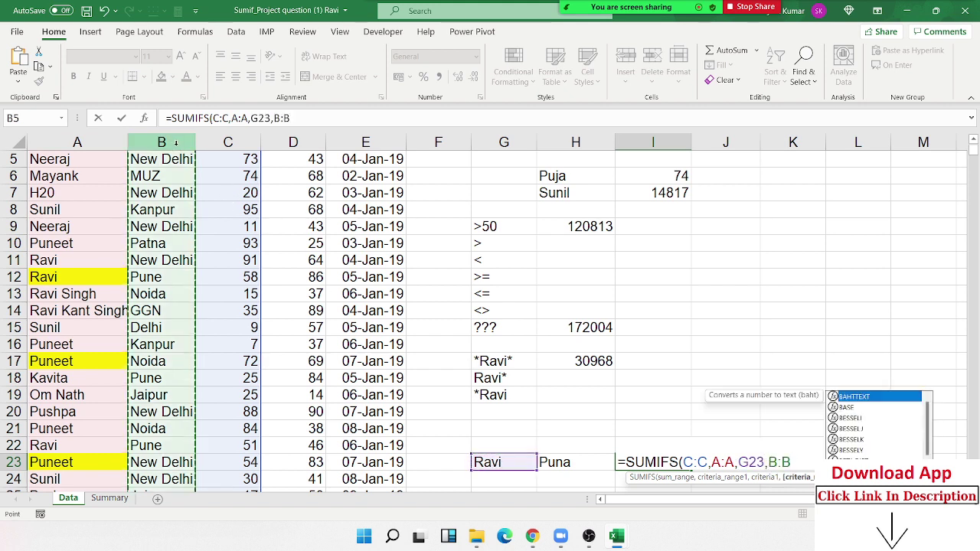
{"action": "type", "text": ","}
{"action": "left_click", "coordinate": [557, 459]}
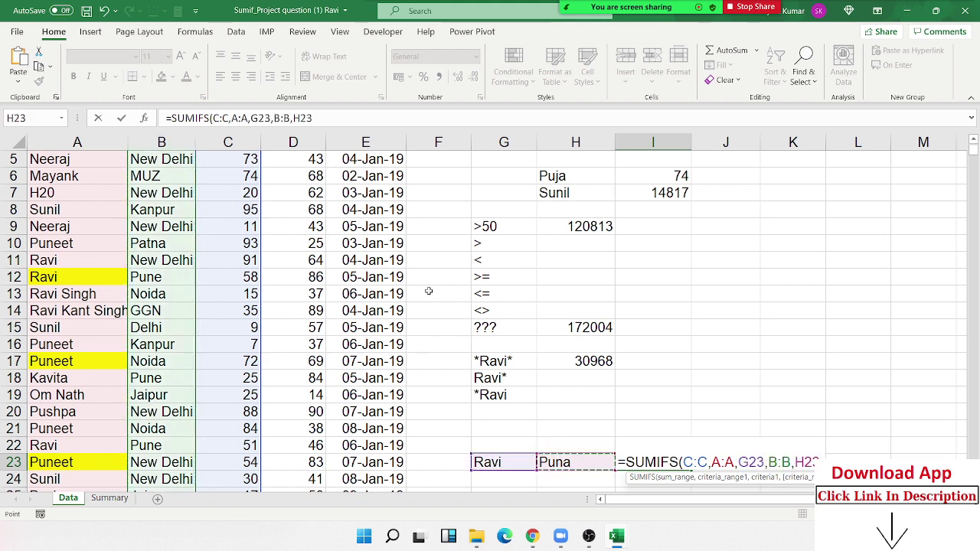
{"action": "key", "text": "Return"}
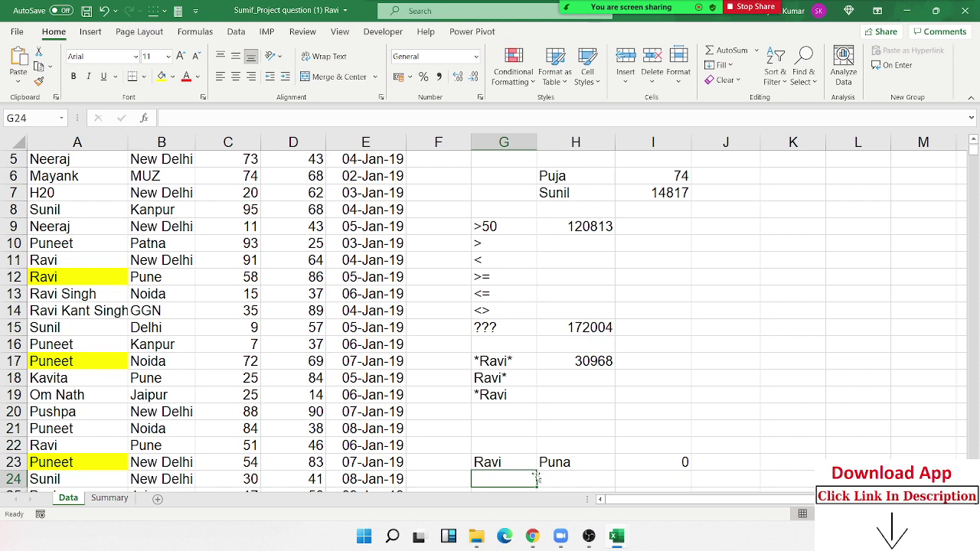
- Correct H23 from Puna to Pune so I23 totals 5139
{"action": "double_click", "coordinate": [597, 462]}
{"action": "key", "text": "BackSpace"}
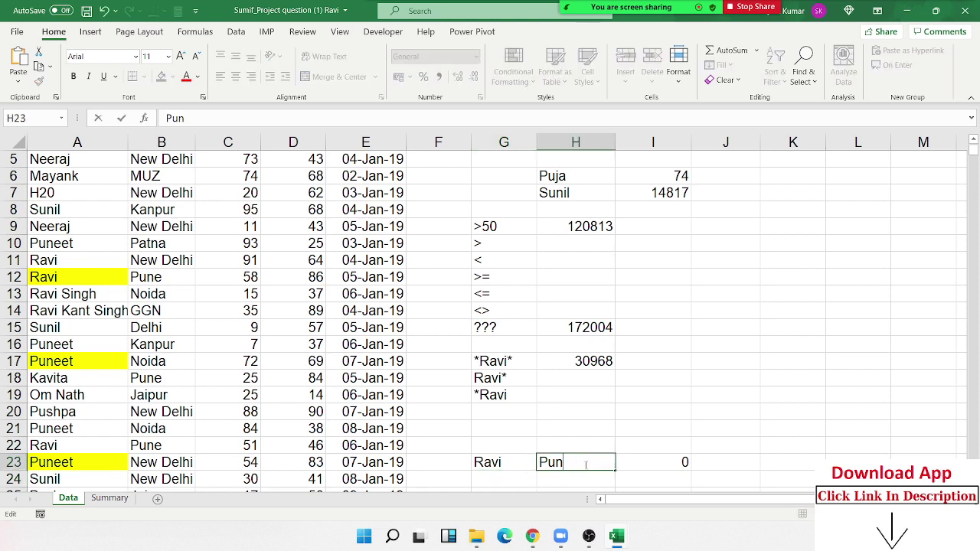
{"action": "type", "text": "e"}
{"action": "key", "text": "Return"}
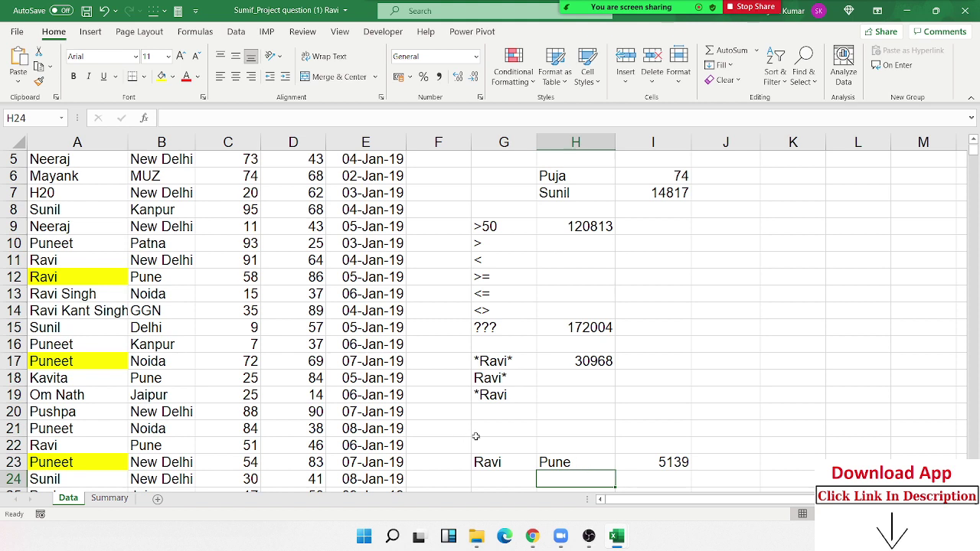
- Select the criteria examples in column G, then move to cell J6
{"action": "left_click_drag", "start_coordinate": [532, 427], "coordinate": [529, 216]}
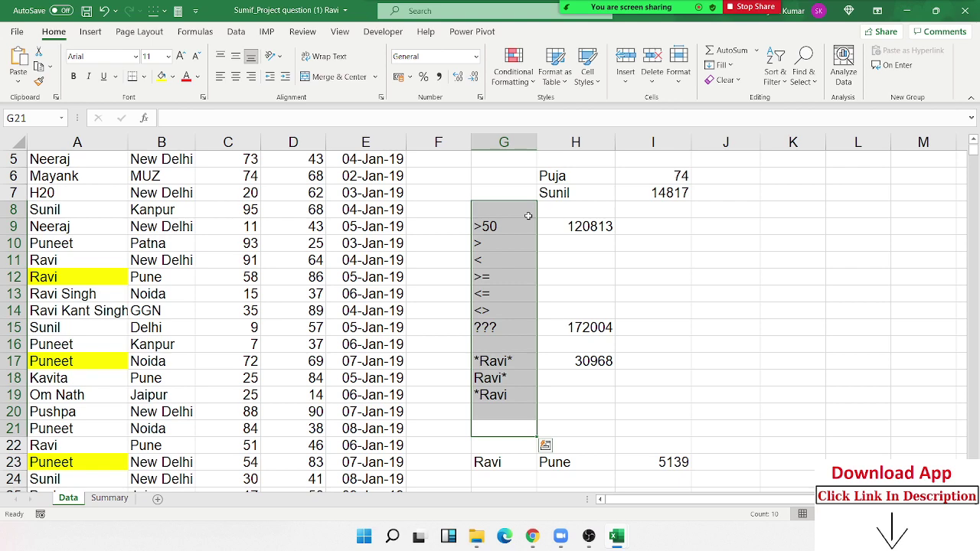
{"action": "scroll", "coordinate": [652, 209], "scroll_direction": "up", "scroll_amount": 1}
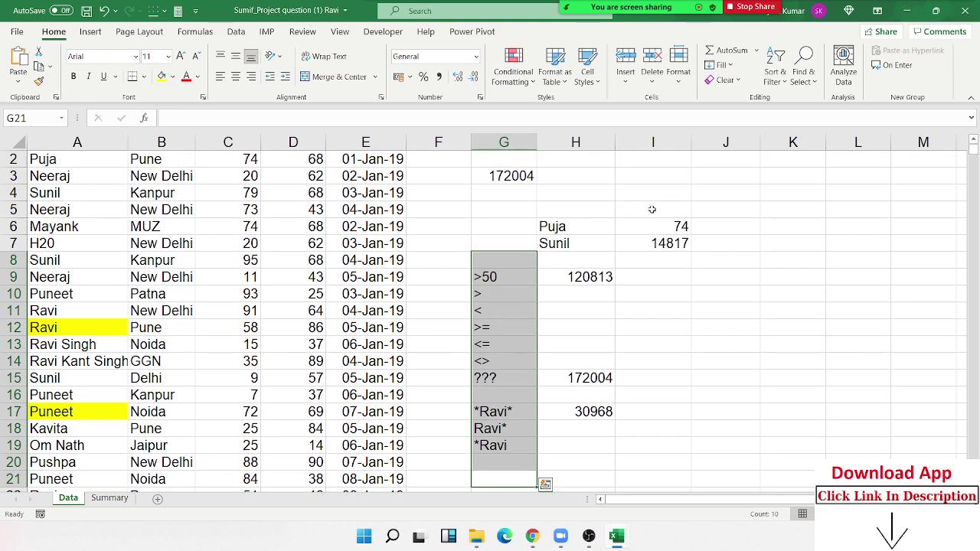
{"action": "scroll", "coordinate": [652, 209], "scroll_direction": "down", "scroll_amount": 2}
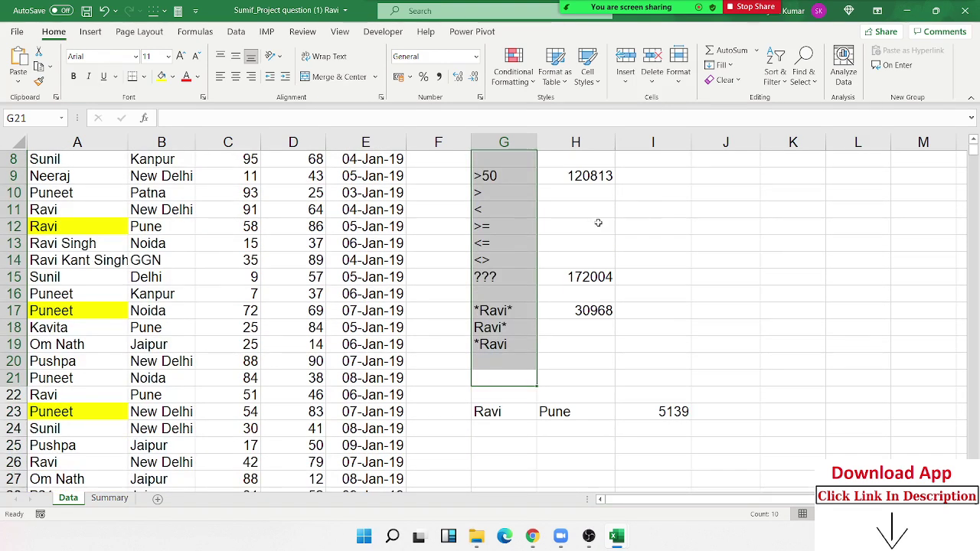
{"action": "scroll", "coordinate": [599, 222], "scroll_direction": "up", "scroll_amount": 3}
{"action": "left_click", "coordinate": [735, 243]}
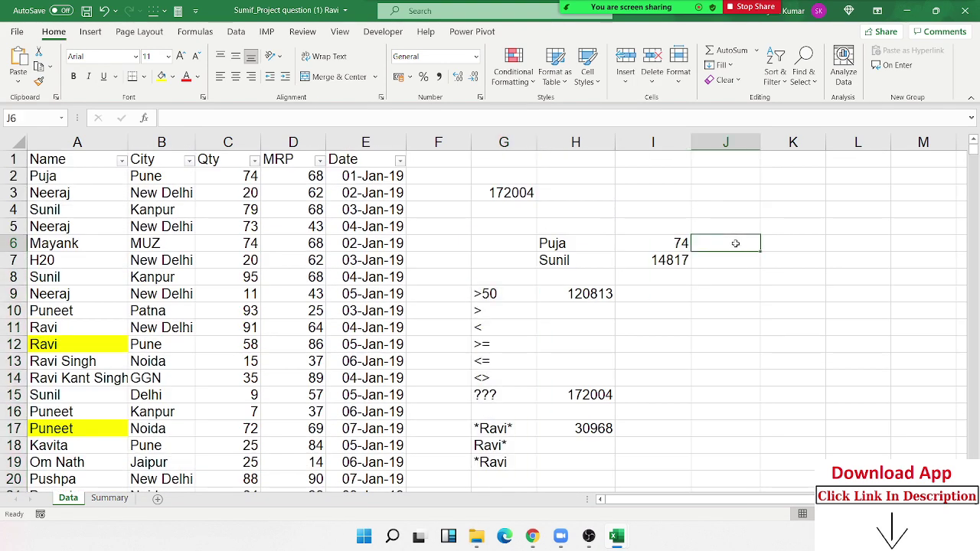
- Enter =AVERAGEIF(A:A,H6,C:C) in J6 and fill it to J7, giving 74 and 47.79677
{"action": "type", "text": "=av"}
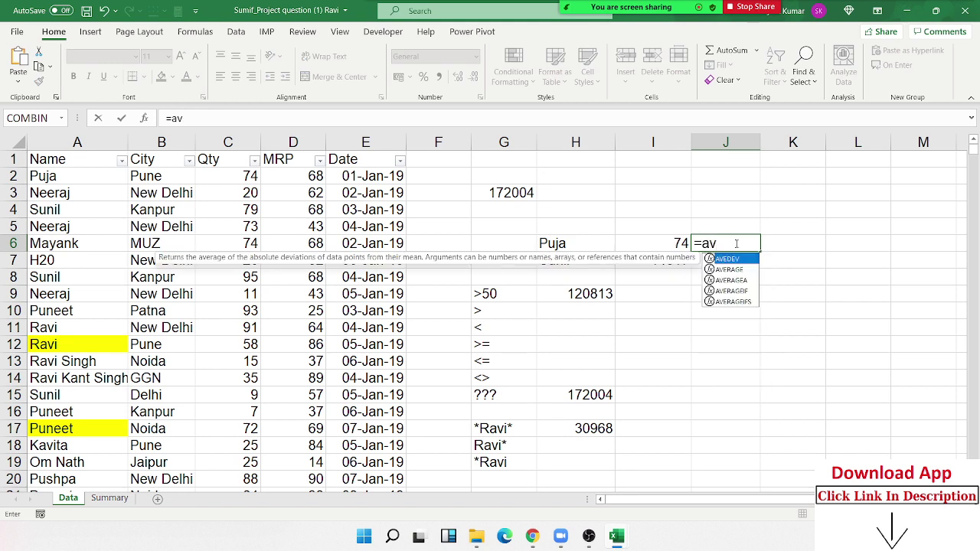
{"action": "type", "text": "erageif"}
{"action": "key", "text": "Tab"}
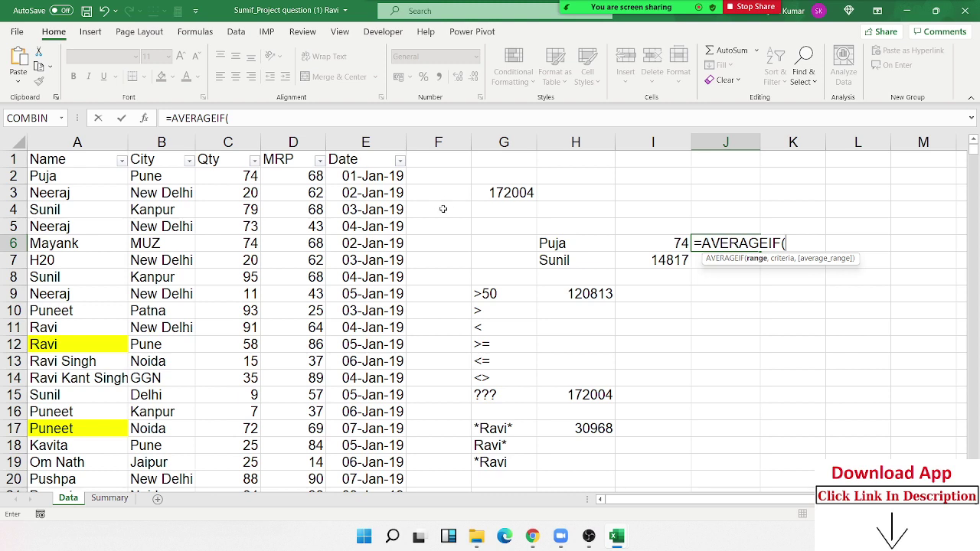
{"action": "left_click", "coordinate": [90, 144]}
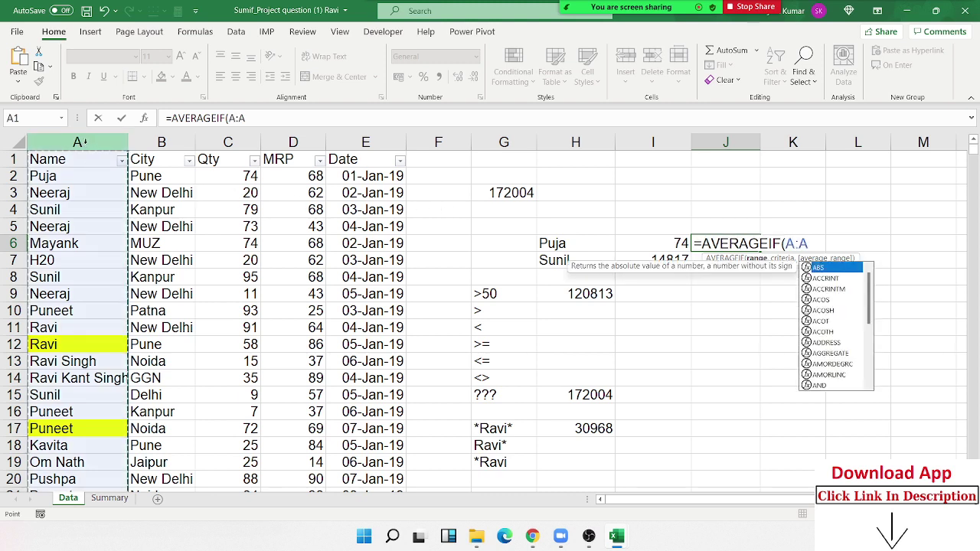
{"action": "type", "text": ","}
{"action": "left_click", "coordinate": [546, 239]}
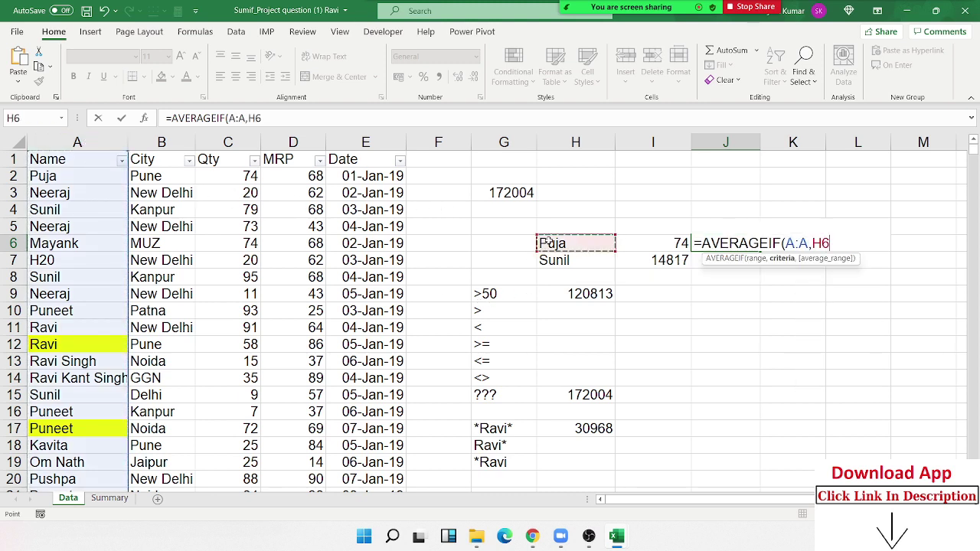
{"action": "type", "text": ","}
{"action": "left_click", "coordinate": [248, 138]}
{"action": "key", "text": "Return"}
{"action": "key", "text": "Return"}
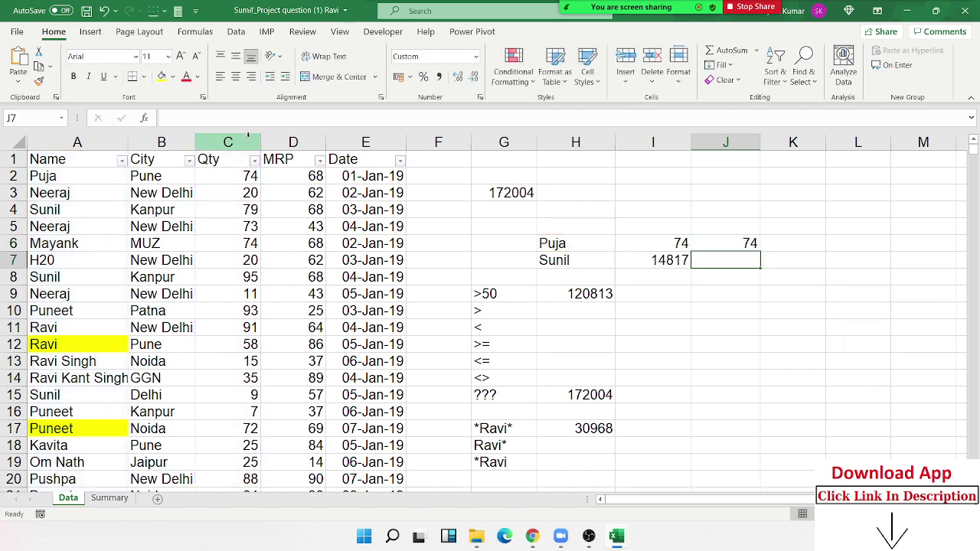
{"action": "key", "text": "ctrl+d"}
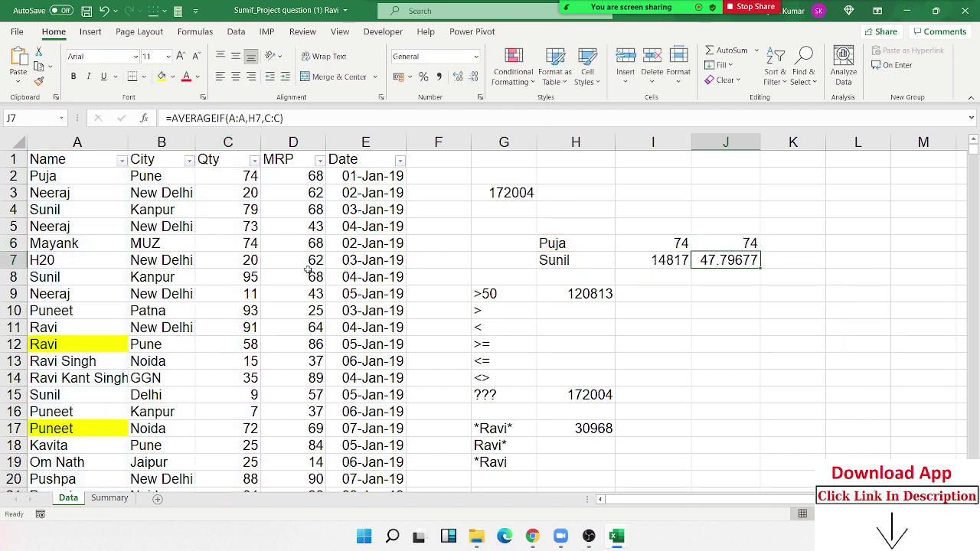
{"action": "scroll", "coordinate": [387, 288], "scroll_direction": "down", "scroll_amount": 2}
{"action": "left_click_drag", "start_coordinate": [489, 192], "coordinate": [504, 396]}
- Start an AVERAGEIFS formula in J23 that averages column C
{"action": "left_click", "coordinate": [729, 430]}
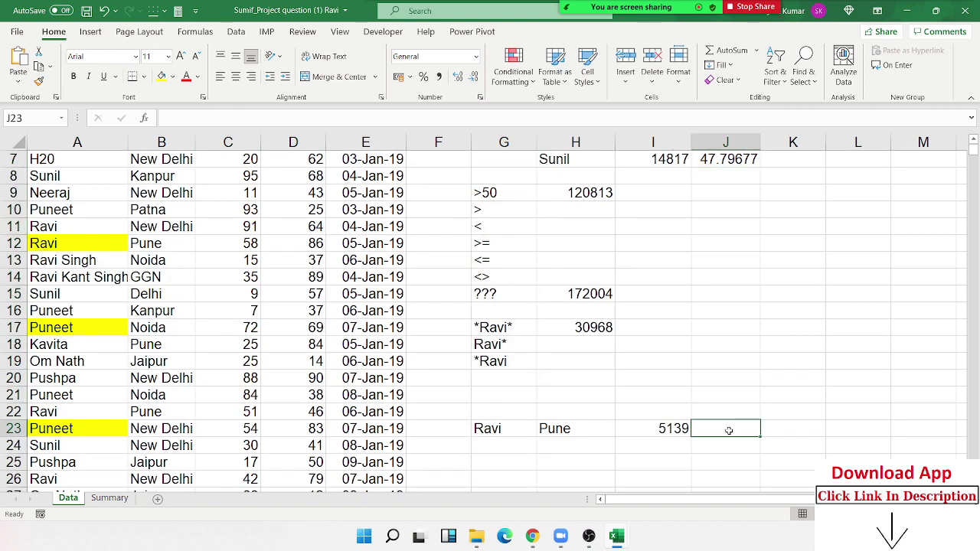
{"action": "type", "text": "=av"}
{"action": "key", "text": "Down"}
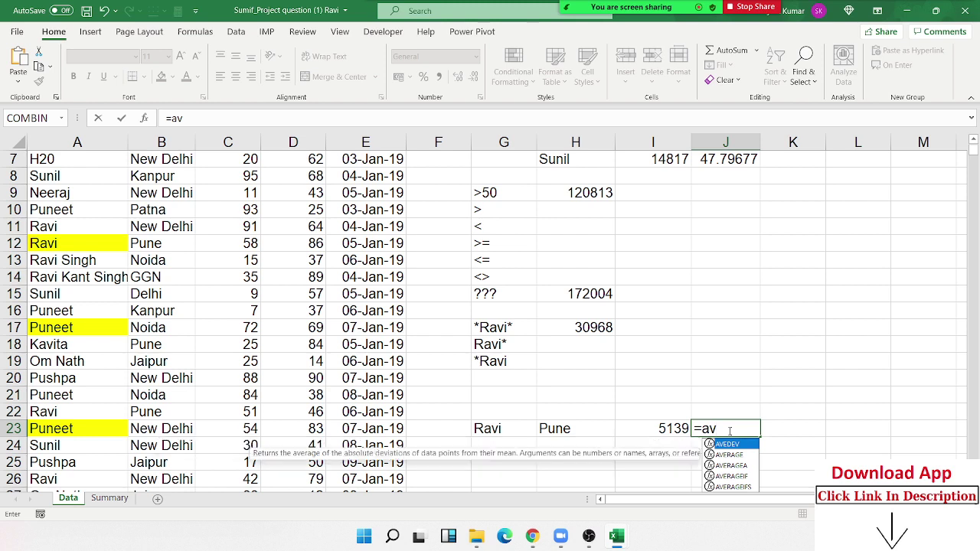
{"action": "key", "text": "Down"}
{"action": "key", "text": "Down"}
{"action": "key", "text": "Down"}
{"action": "key", "text": "Tab"}
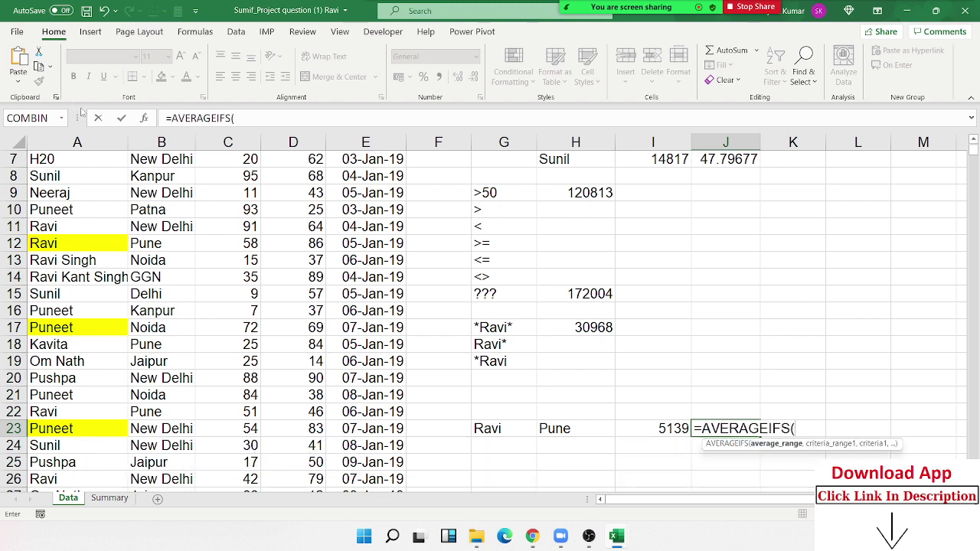
{"action": "left_click", "coordinate": [231, 143]}
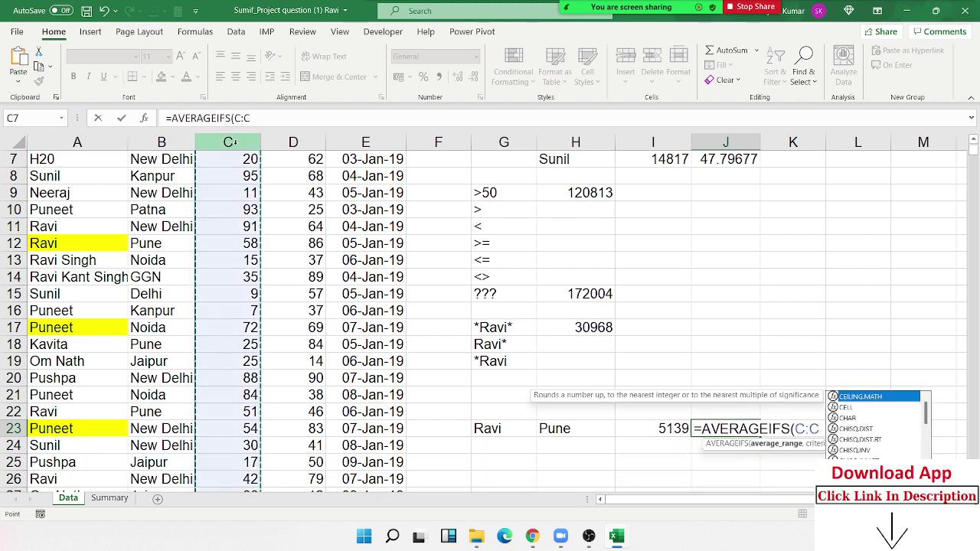
{"action": "type", "text": ","}
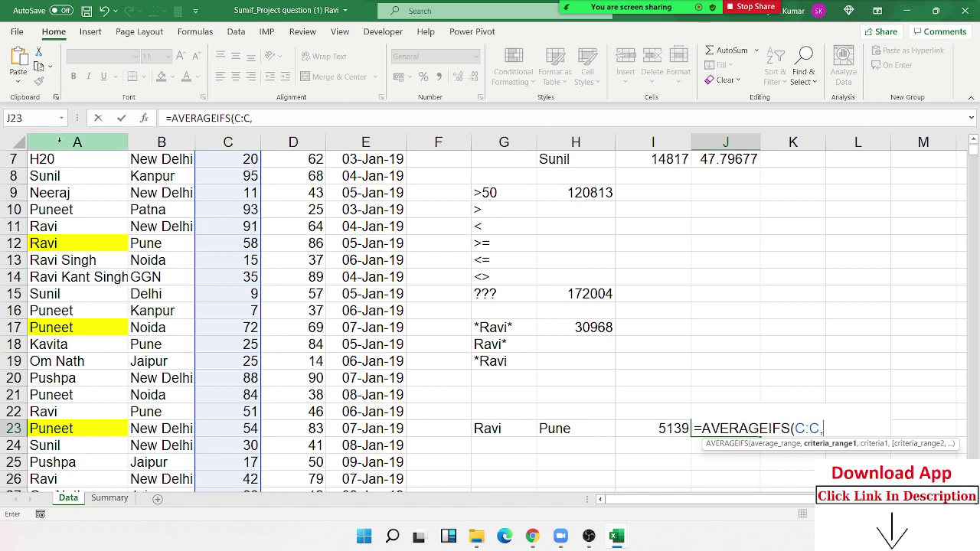
- Add criteria A:A=G23 and B:B=H23 to the J23 formula, returning 49.8932
{"action": "left_click", "coordinate": [59, 140]}
{"action": "type", "text": ","}
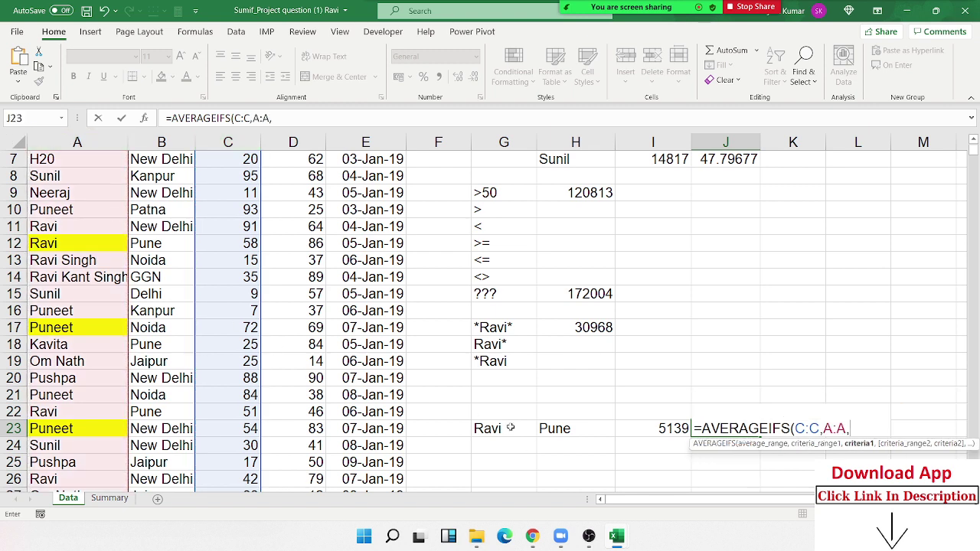
{"action": "left_click", "coordinate": [510, 427]}
{"action": "type", "text": ","}
{"action": "left_click", "coordinate": [161, 142]}
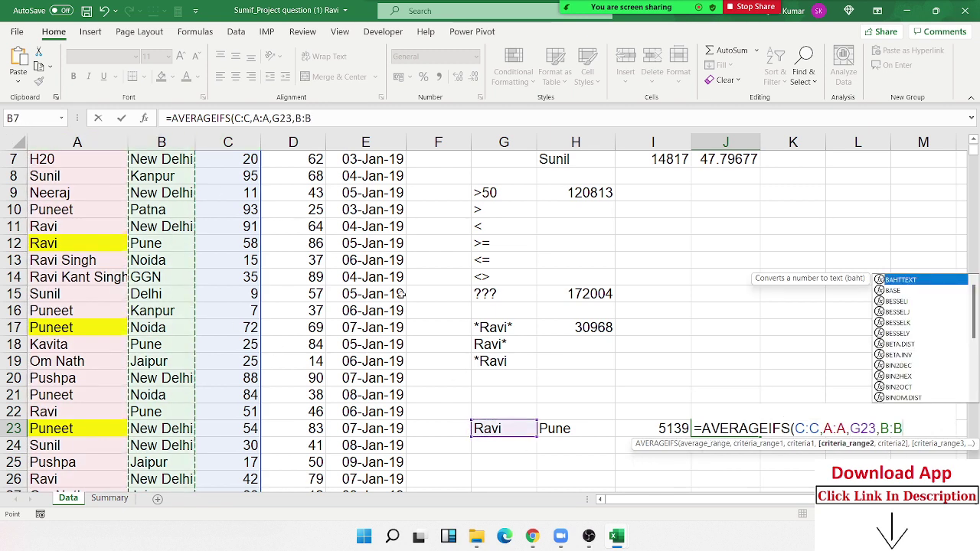
{"action": "type", "text": ","}
{"action": "left_click", "coordinate": [571, 432]}
{"action": "key", "text": "Return"}
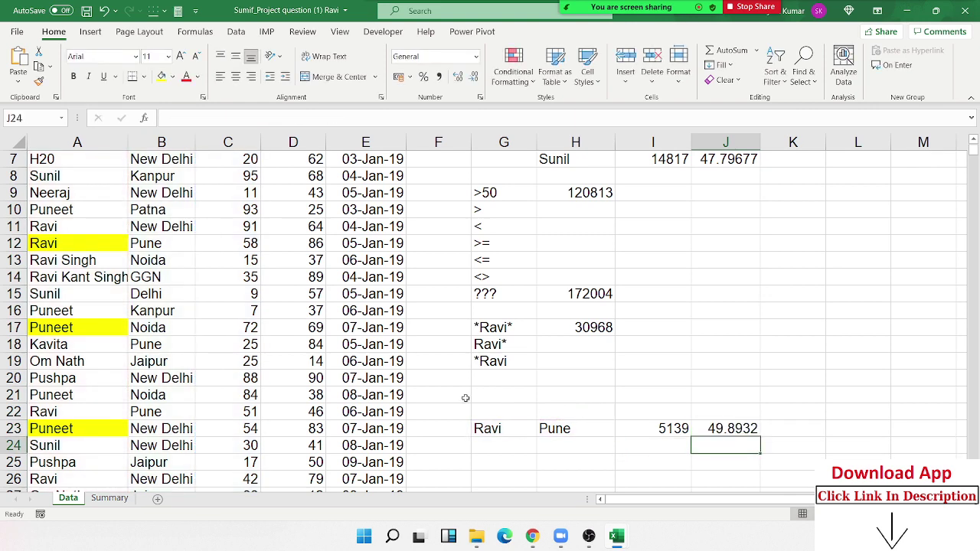
{"action": "scroll", "coordinate": [275, 327], "scroll_direction": "up", "scroll_amount": 2}
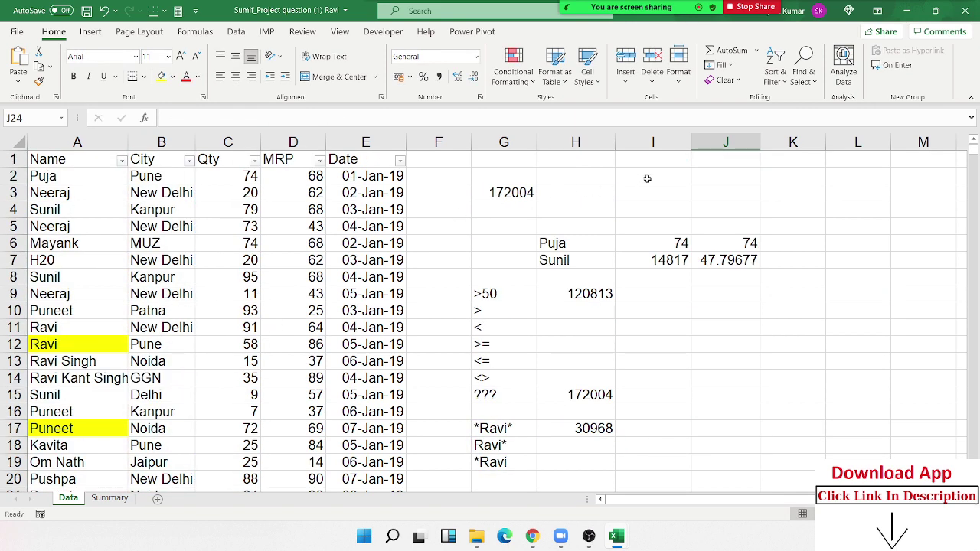
- Enter =COUNT(C2:C7) in J1, showing 6
{"action": "left_click", "coordinate": [759, 164]}
{"action": "type", "text": "="}
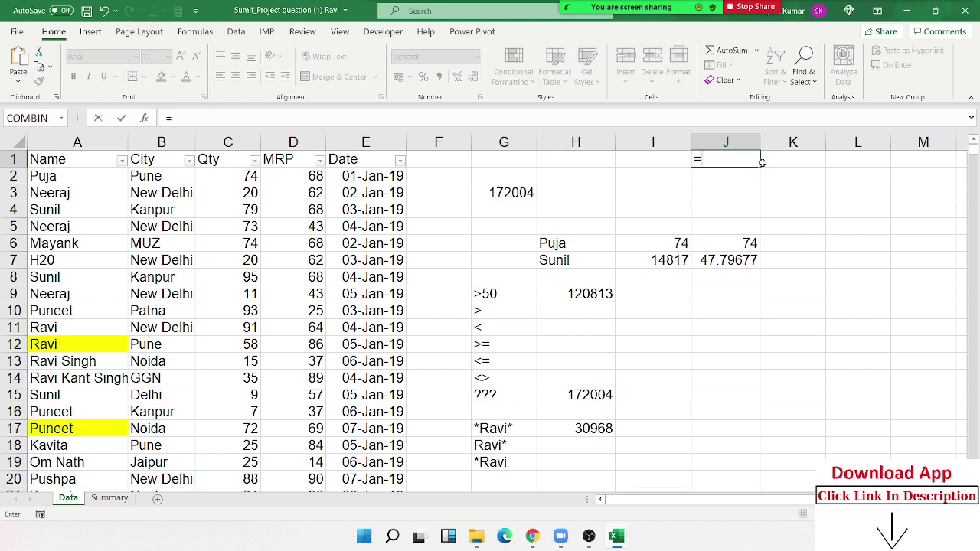
{"action": "type", "text": "coun"}
{"action": "key", "text": "Tab"}
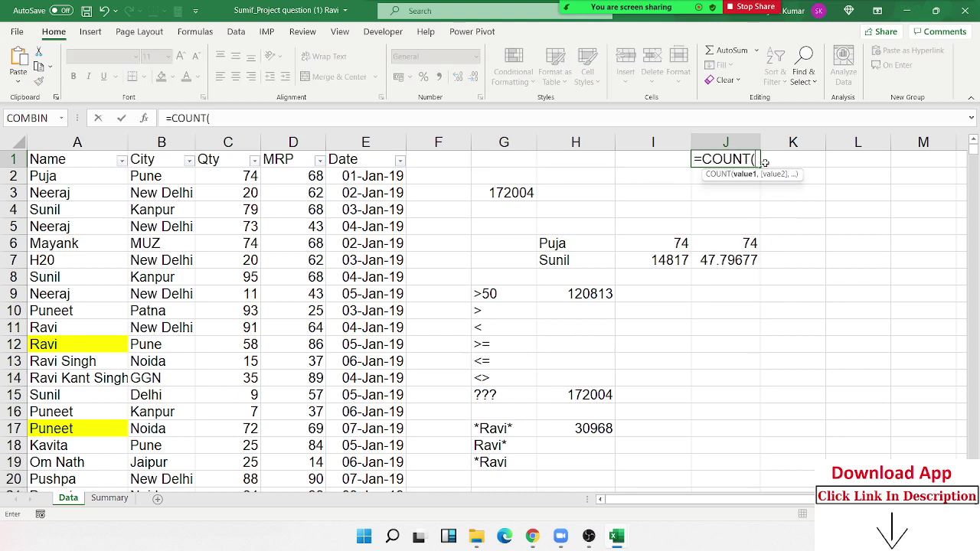
{"action": "left_click_drag", "start_coordinate": [238, 182], "coordinate": [225, 260]}
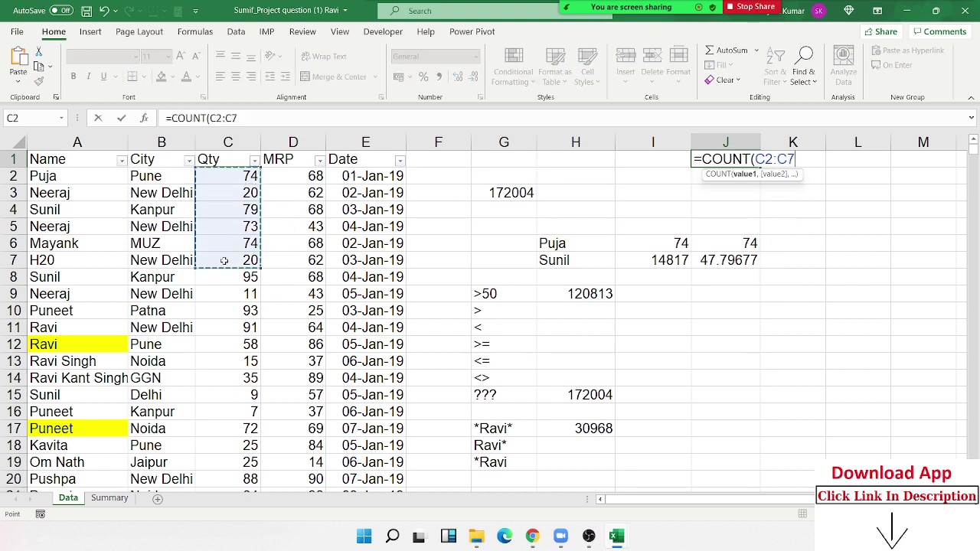
{"action": "key", "text": "Return"}
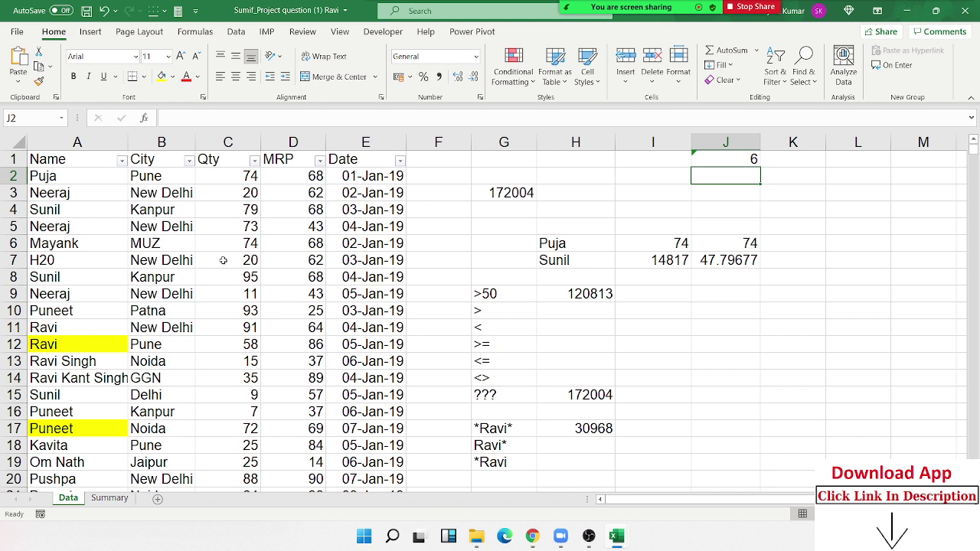
- Enter =COUNTA(B4:D8) in J2, showing 15
{"action": "type", "text": "=coun"}
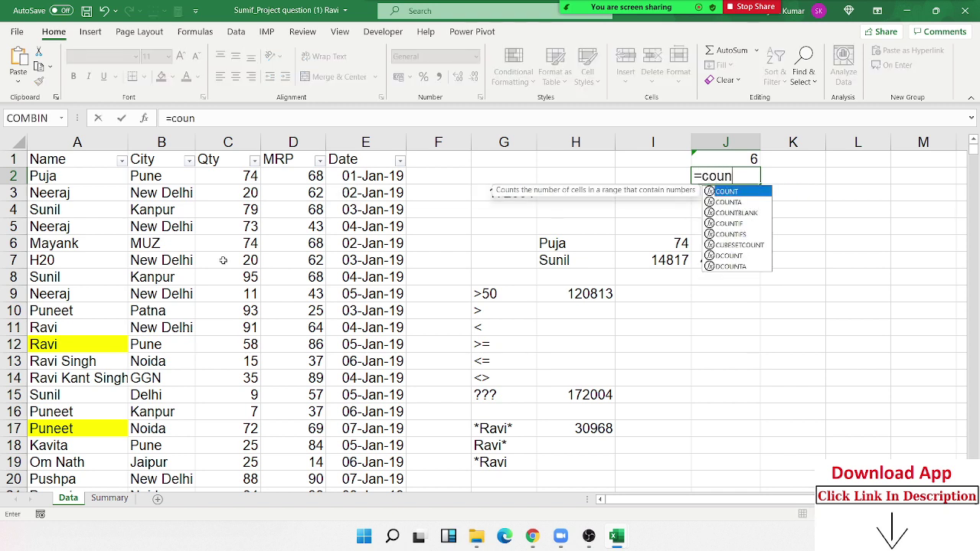
{"action": "key", "text": "Tab"}
{"action": "left_click_drag", "start_coordinate": [151, 201], "coordinate": [284, 274]}
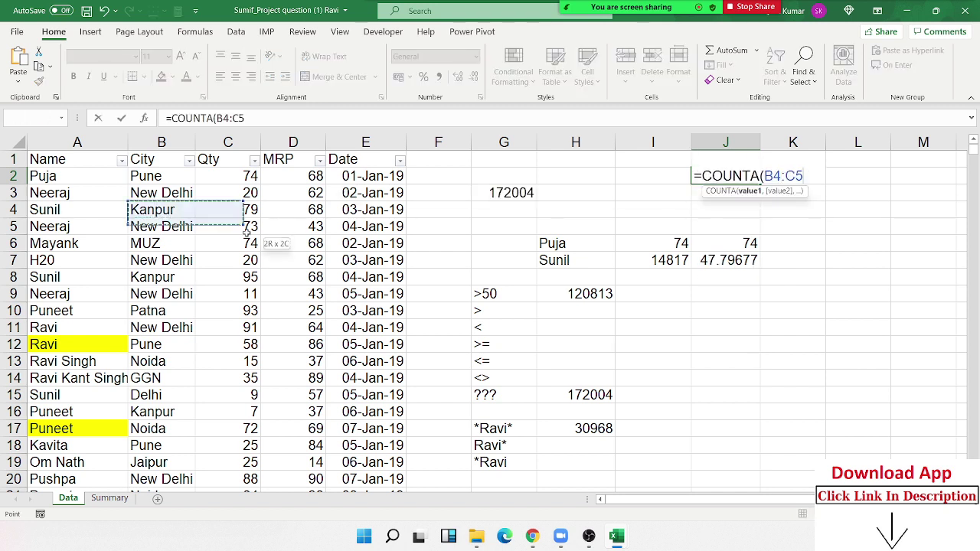
{"action": "key", "text": "Return"}
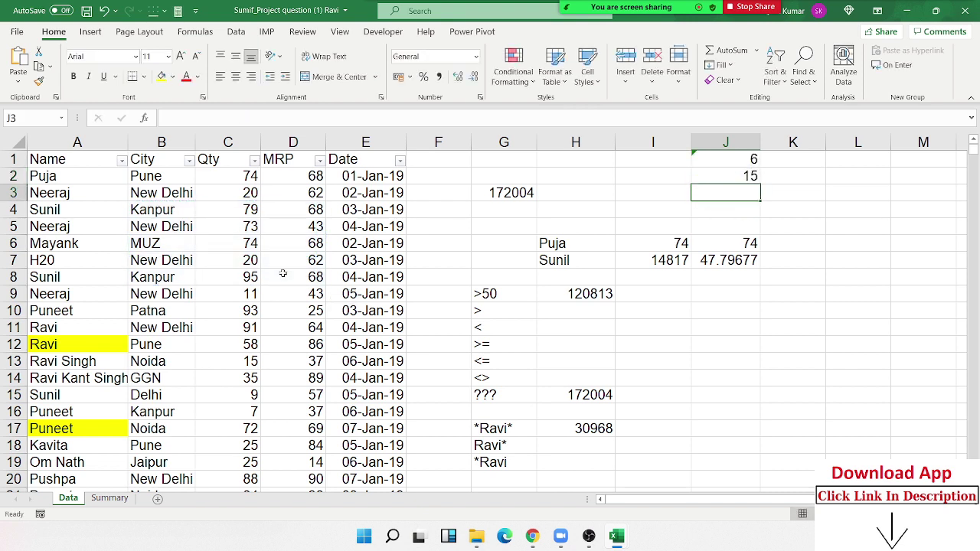
- Enter =COUNTBLANK(E1:G1) in J3, showing 2
{"action": "type", "text": "=coun"}
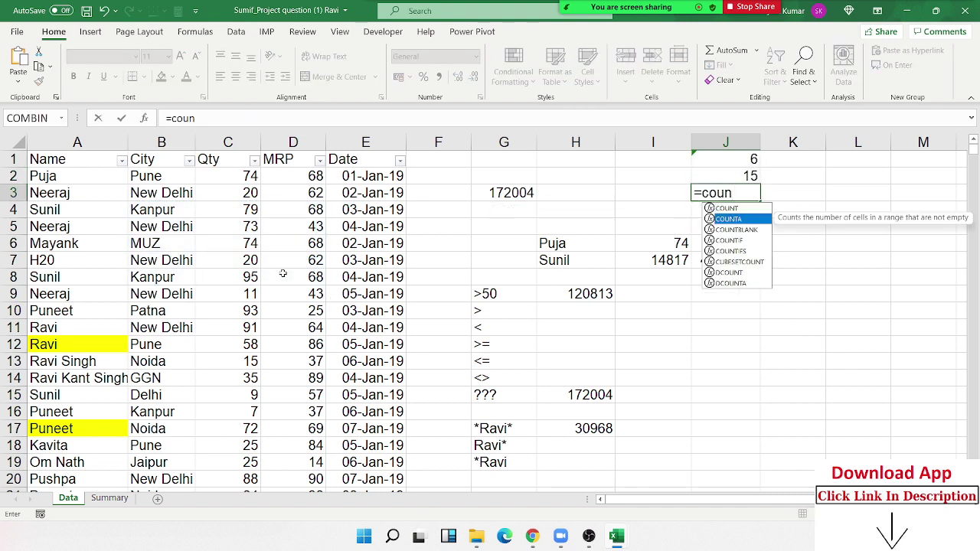
{"action": "key", "text": "Down"}
{"action": "key", "text": "Tab"}
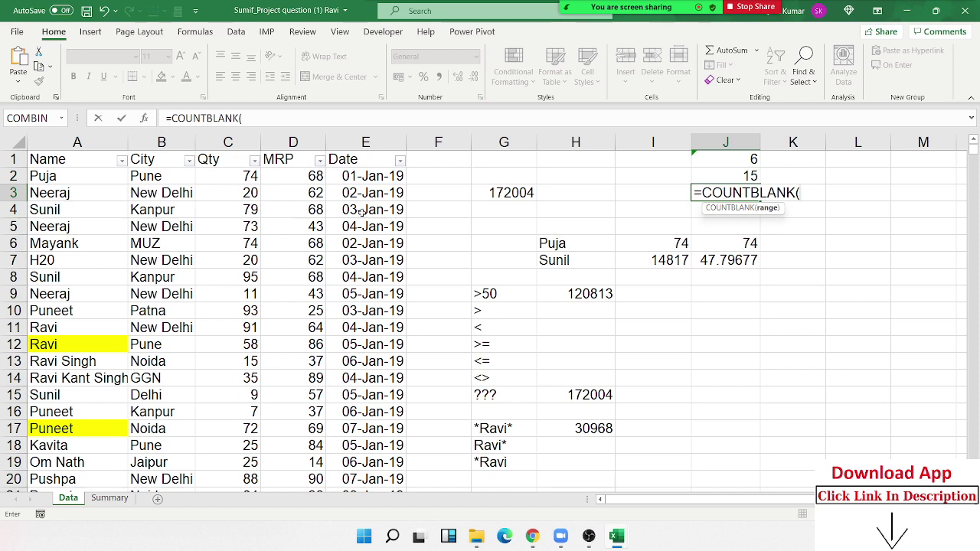
{"action": "left_click_drag", "start_coordinate": [372, 152], "coordinate": [517, 151]}
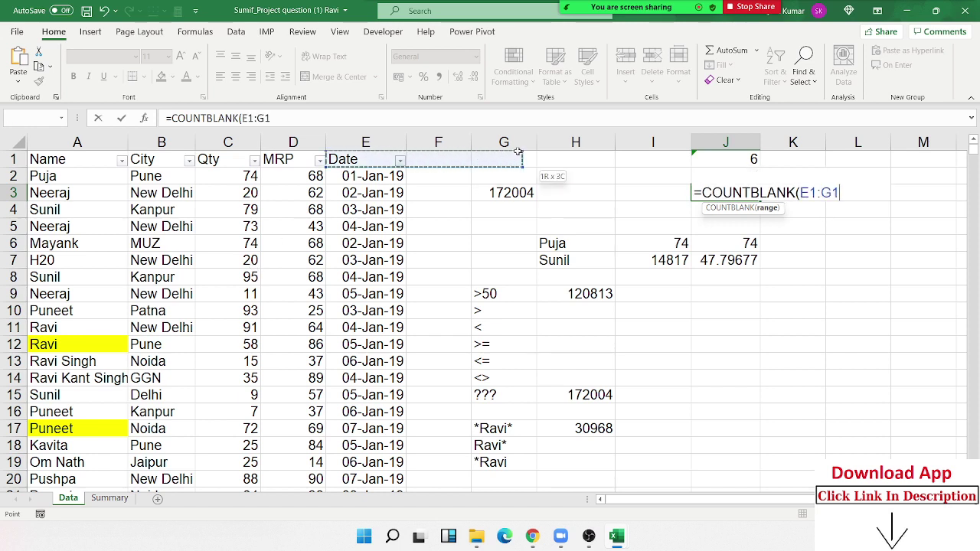
{"action": "key", "text": "Return"}
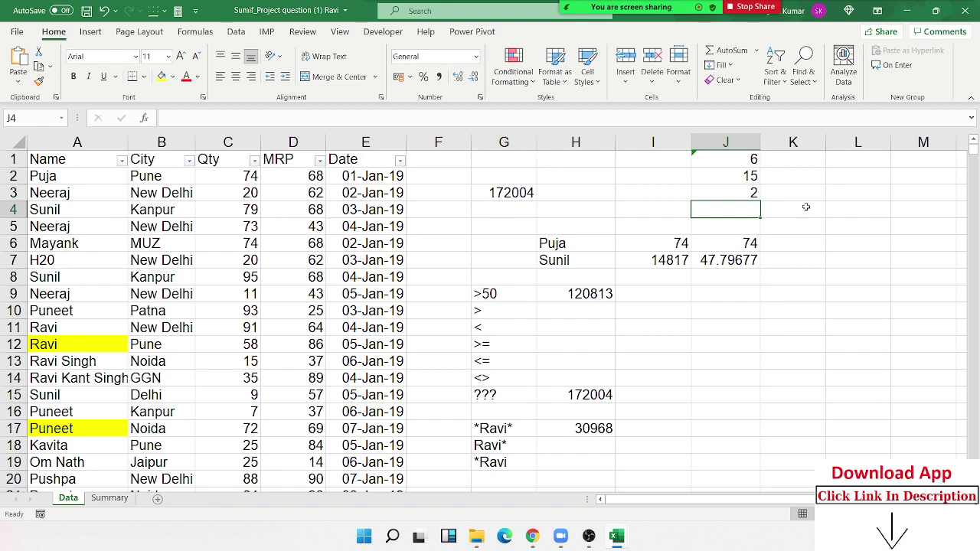
- Enter =COUNTIF(A:A,H6) in K6 to count Puja's entries, returning 1
{"action": "left_click", "coordinate": [786, 243]}
{"action": "type", "text": "=c"}
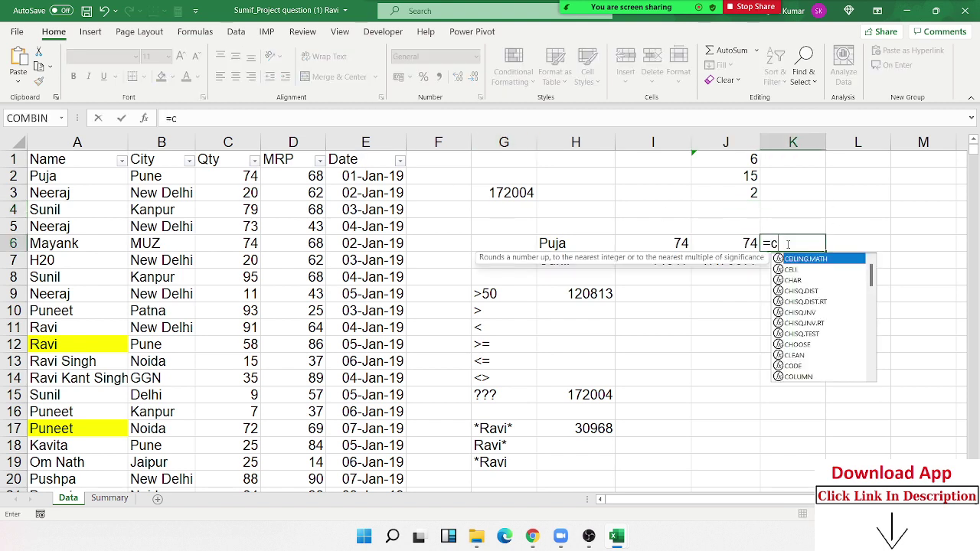
{"action": "type", "text": "ount"}
{"action": "key", "text": "Down"}
{"action": "key", "text": "Down"}
{"action": "key", "text": "Down"}
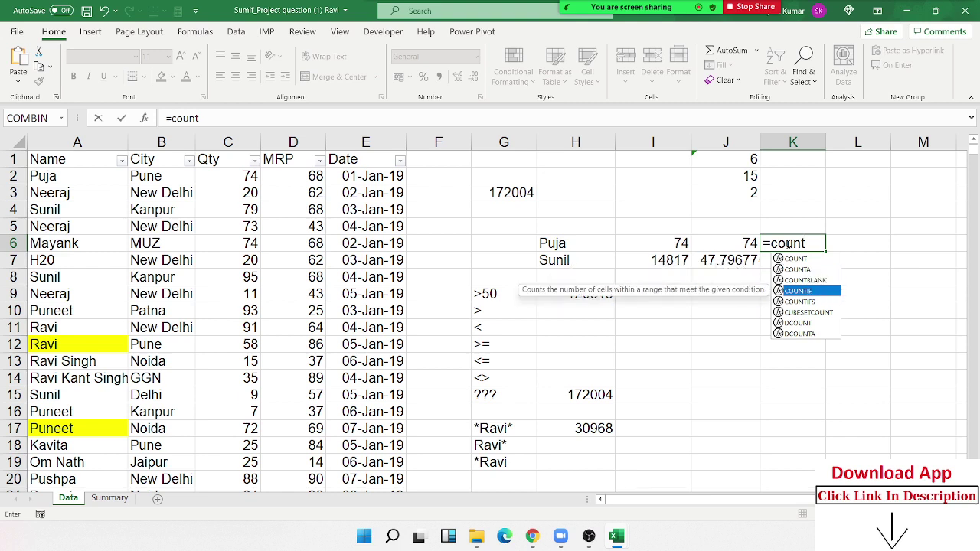
{"action": "key", "text": "Tab"}
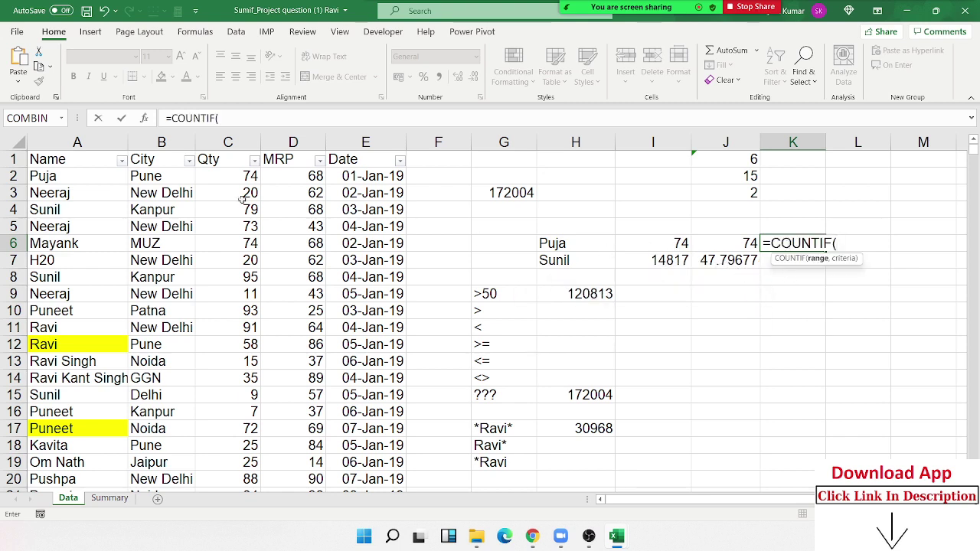
{"action": "left_click", "coordinate": [94, 140]}
{"action": "type", "text": ","}
{"action": "left_click", "coordinate": [551, 244]}
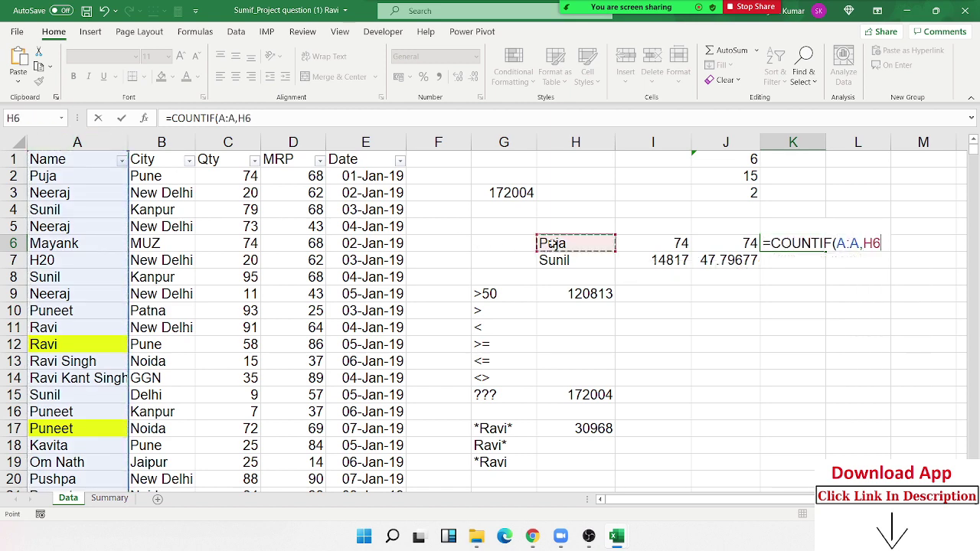
{"action": "key", "text": "Return"}
{"action": "scroll", "coordinate": [485, 453], "scroll_direction": "down", "scroll_amount": 1}
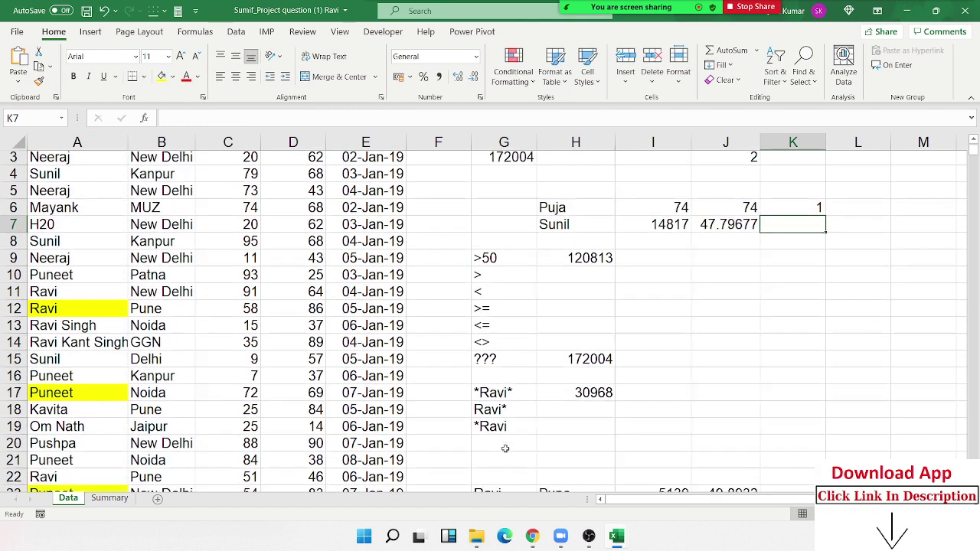
{"action": "scroll", "coordinate": [643, 406], "scroll_direction": "down", "scroll_amount": 3}
- Start a COUNTIFS formula in K23, replacing the mistakenly inserted COUNTIF
{"action": "left_click", "coordinate": [778, 335]}
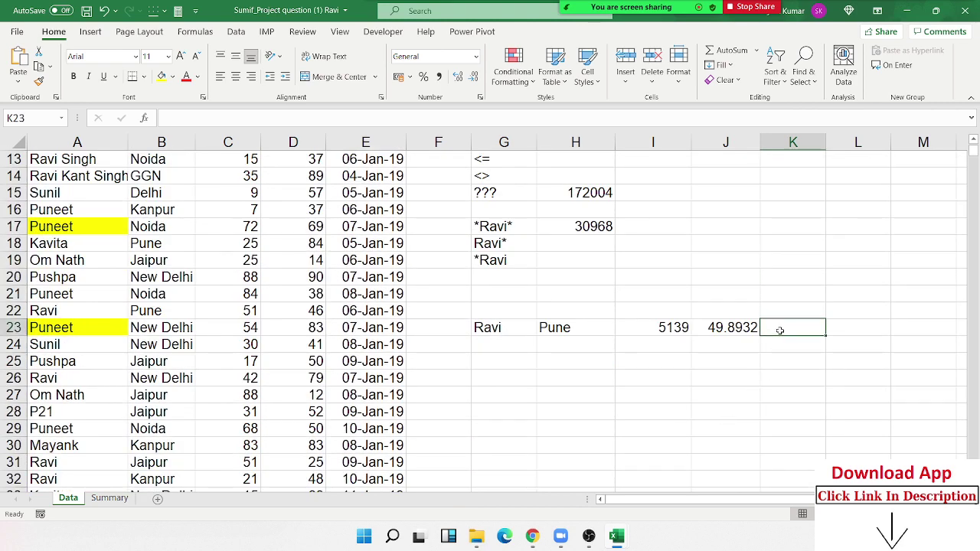
{"action": "type", "text": "=coun"}
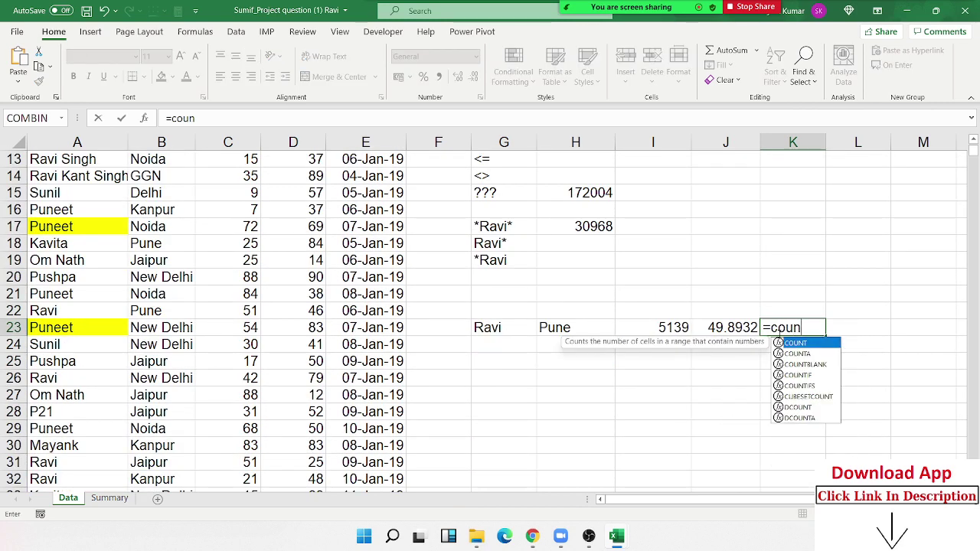
{"action": "key", "text": "Down"}
{"action": "key", "text": "Down"}
{"action": "key", "text": "Down"}
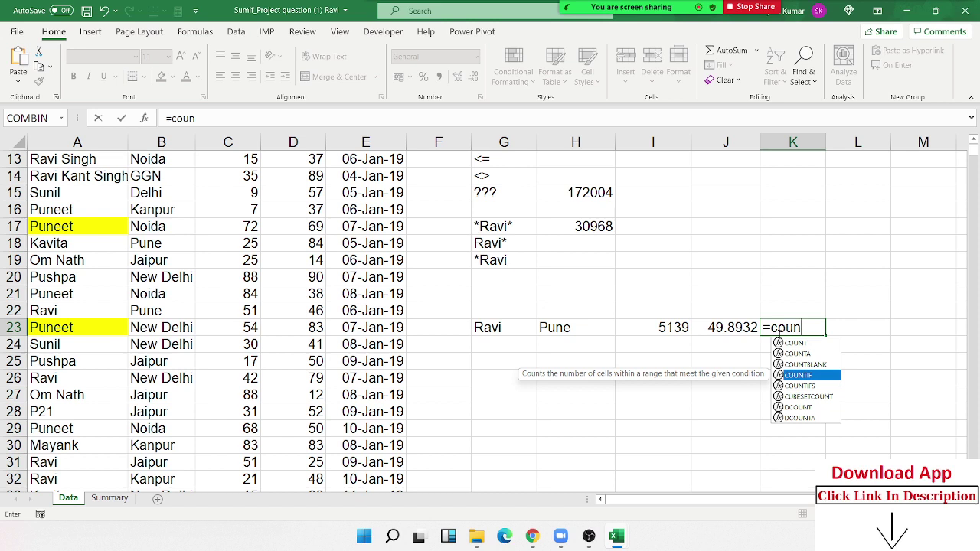
{"action": "key", "text": "Tab"}
{"action": "key", "text": "BackSpace"}
{"action": "key", "text": "BackSpace"}
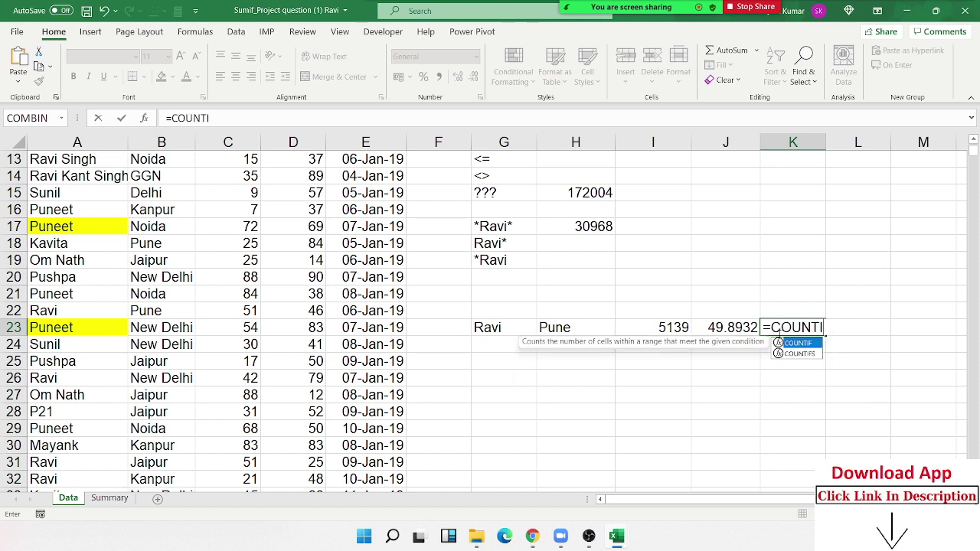
{"action": "key", "text": "Down"}
{"action": "key", "text": "Tab"}
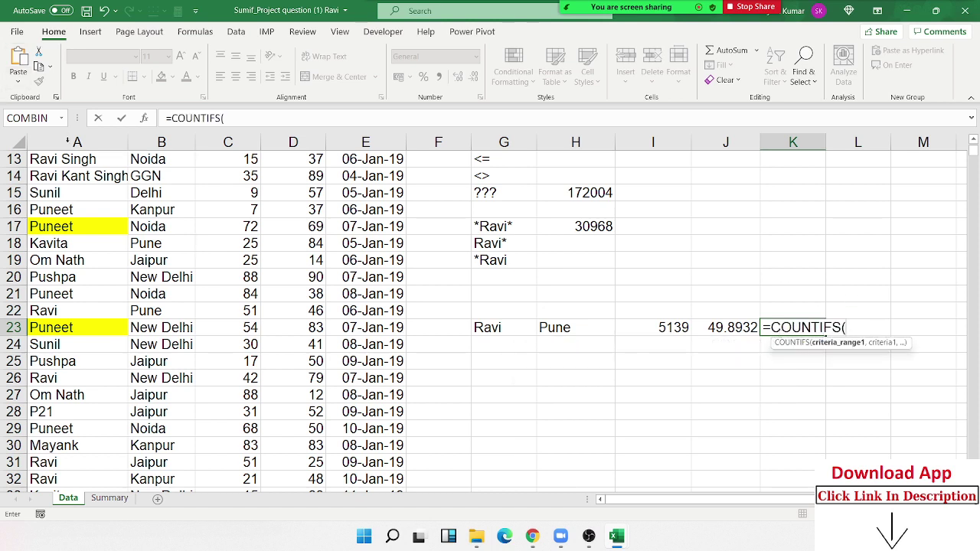
- Complete =COUNTIFS(A:A,G23,B:B,H23) in K23, returning 10, then select G8:G21 to check
{"action": "left_click", "coordinate": [60, 143]}
{"action": "type", "text": ","}
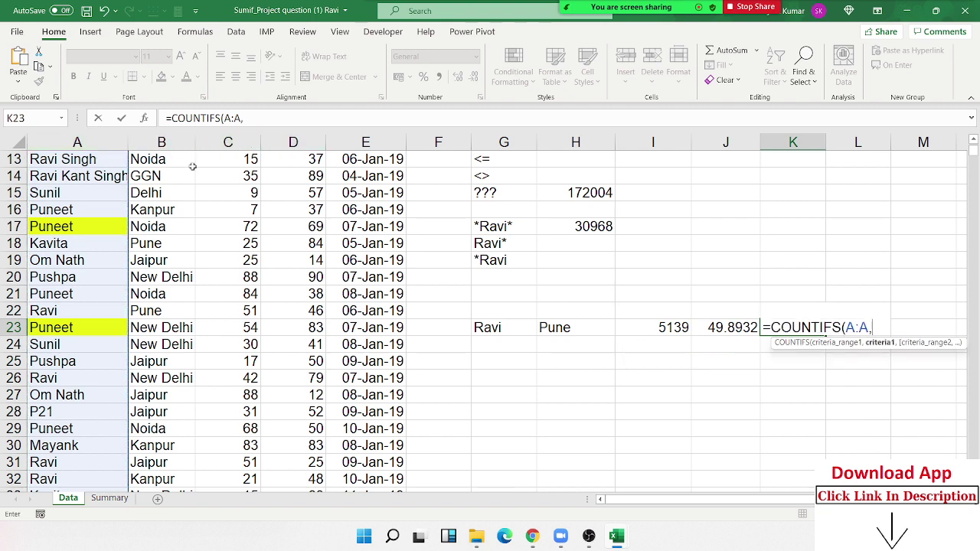
{"action": "left_click", "coordinate": [473, 326]}
{"action": "type", "text": ","}
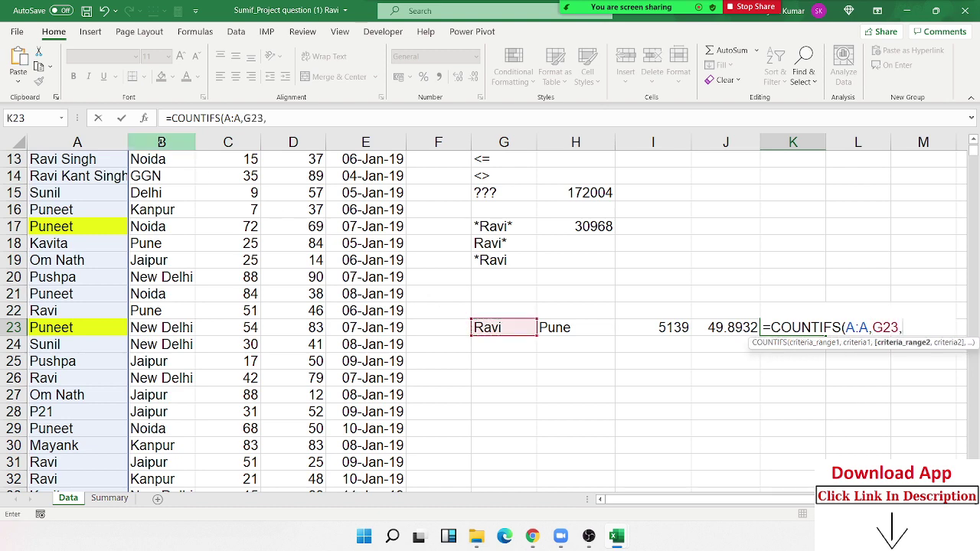
{"action": "left_click", "coordinate": [161, 143]}
{"action": "type", "text": ","}
{"action": "left_click", "coordinate": [552, 327]}
{"action": "key", "text": "Return"}
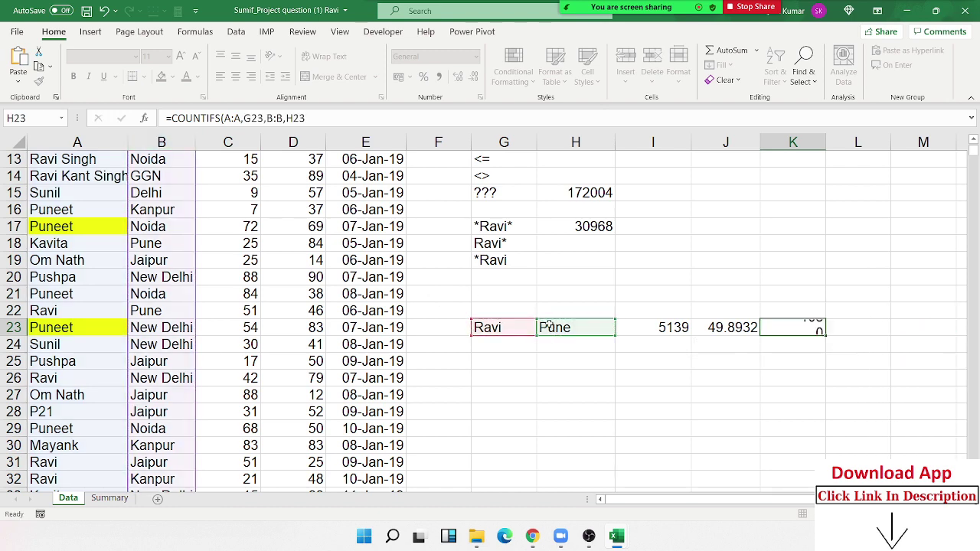
{"action": "scroll", "coordinate": [504, 444], "scroll_direction": "up", "scroll_amount": 3}
{"action": "left_click_drag", "start_coordinate": [503, 444], "coordinate": [503, 226]}
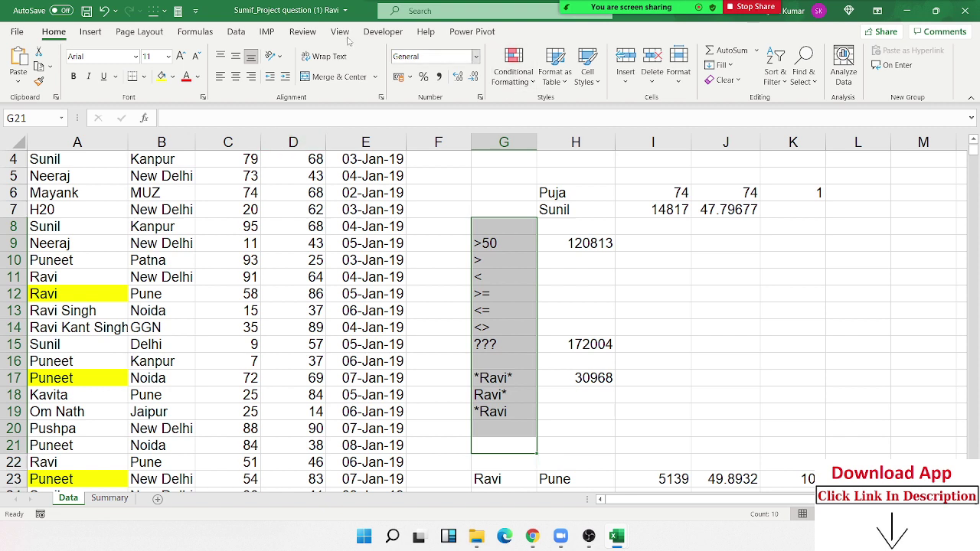
- Save the workbook from the Quick Access Toolbar Save button
{"action": "left_click", "coordinate": [87, 12]}
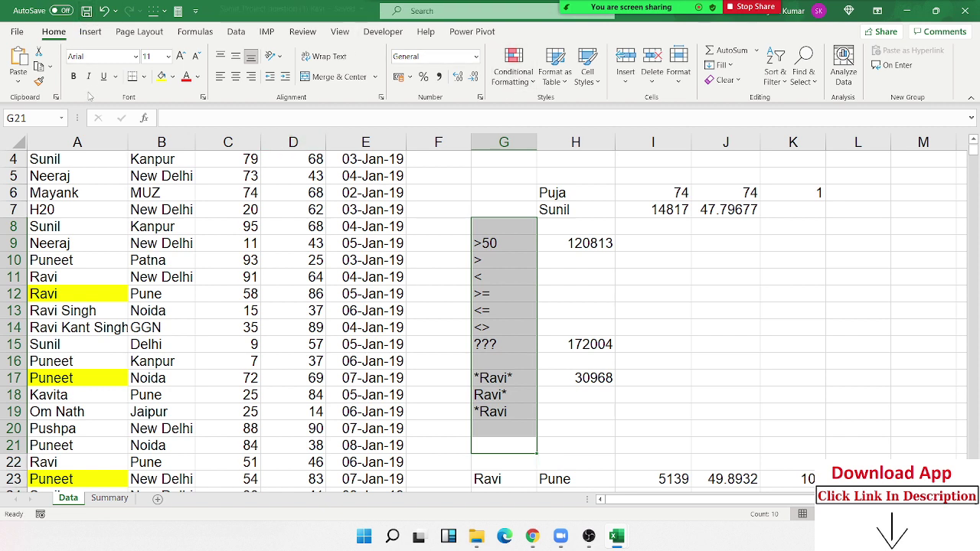